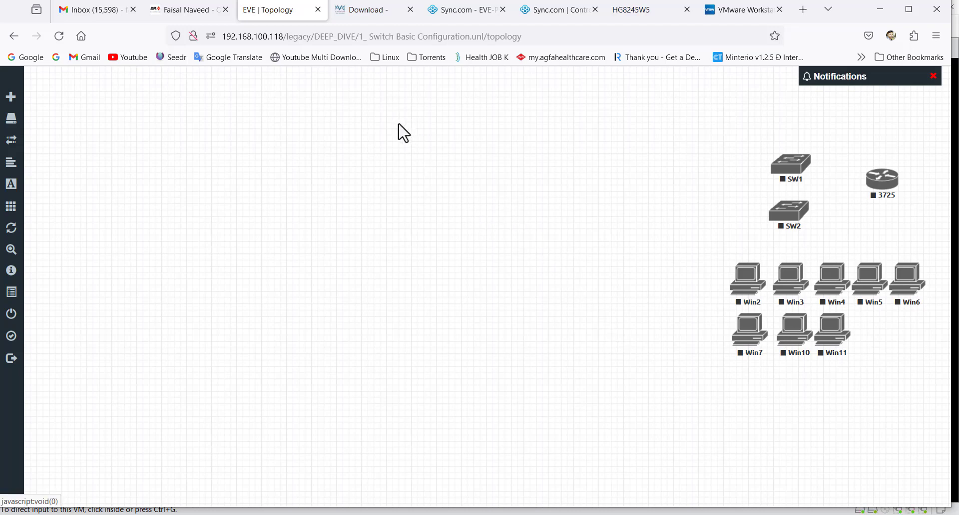
Add one network of type bridge to the topology with the name "Brdge"
right_click(384, 115)
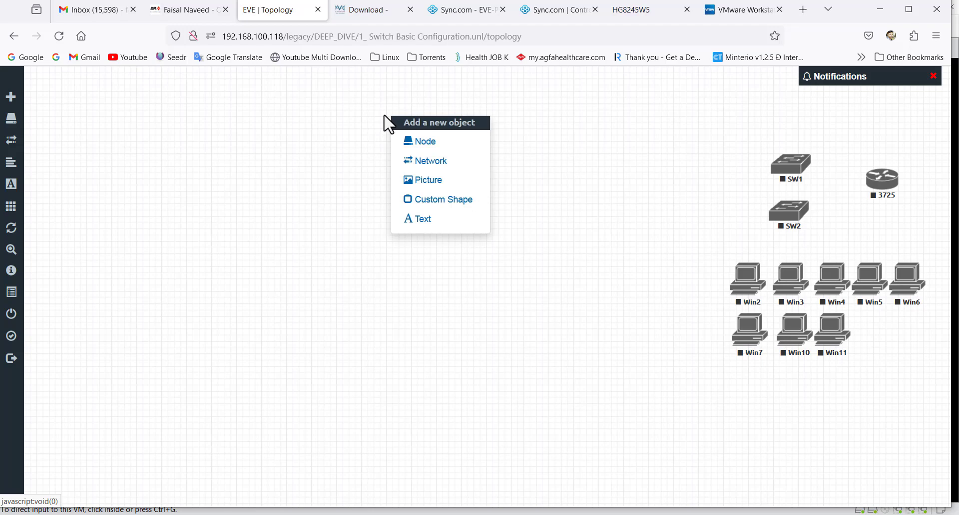
click(433, 164)
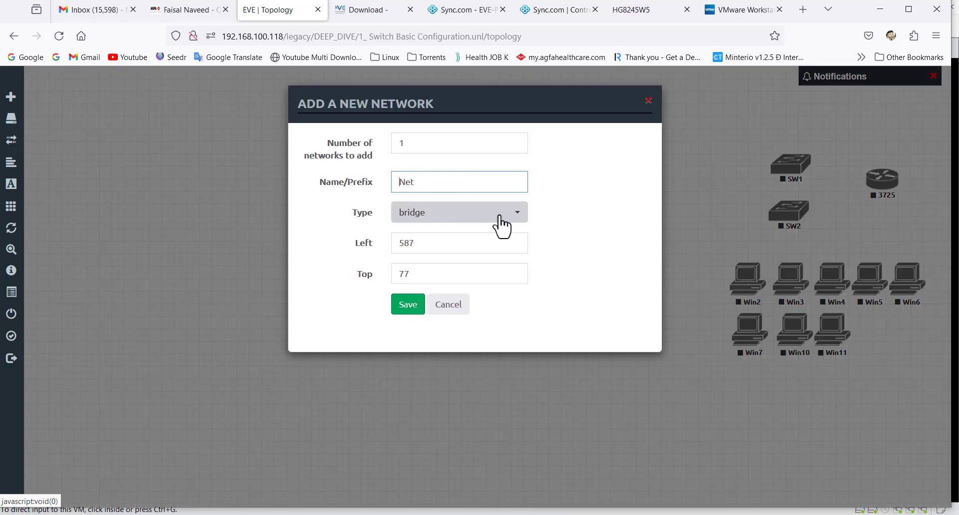
click(521, 219)
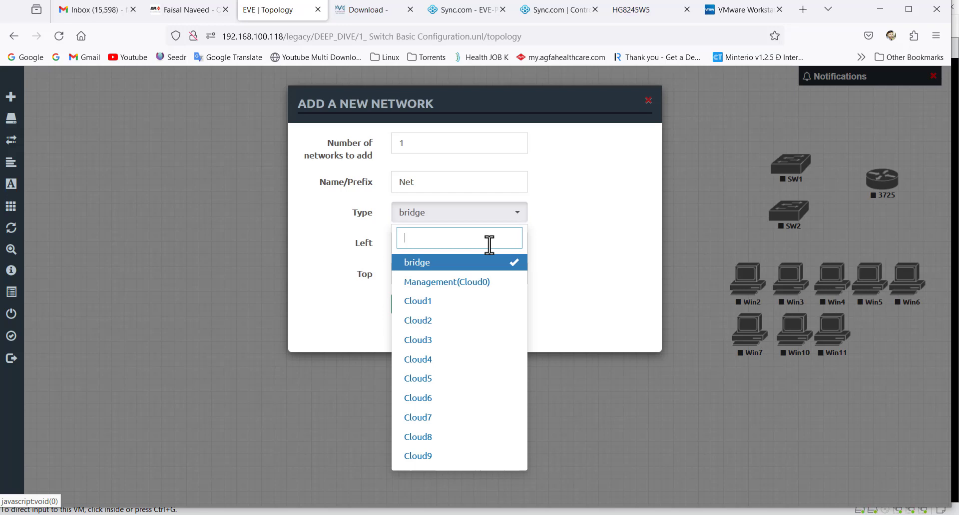
click(601, 167)
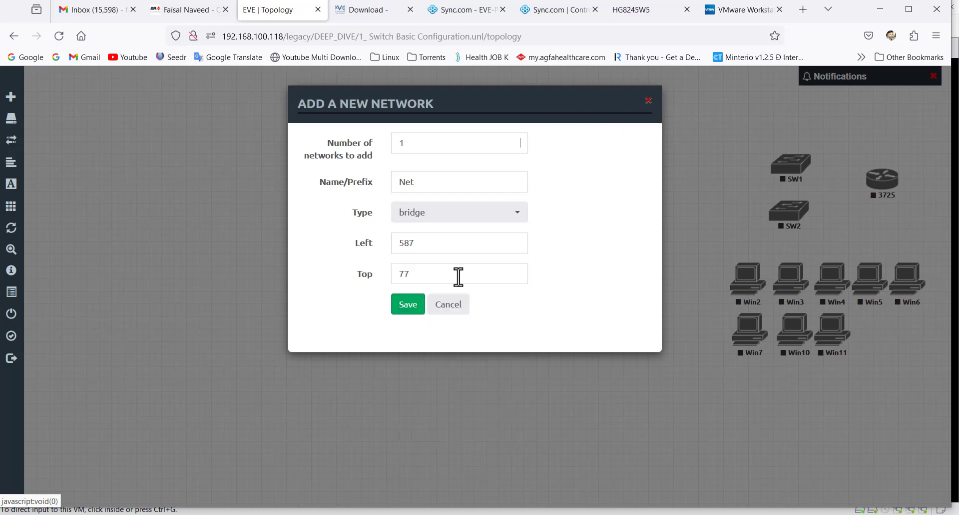
drag(422, 183, 380, 182)
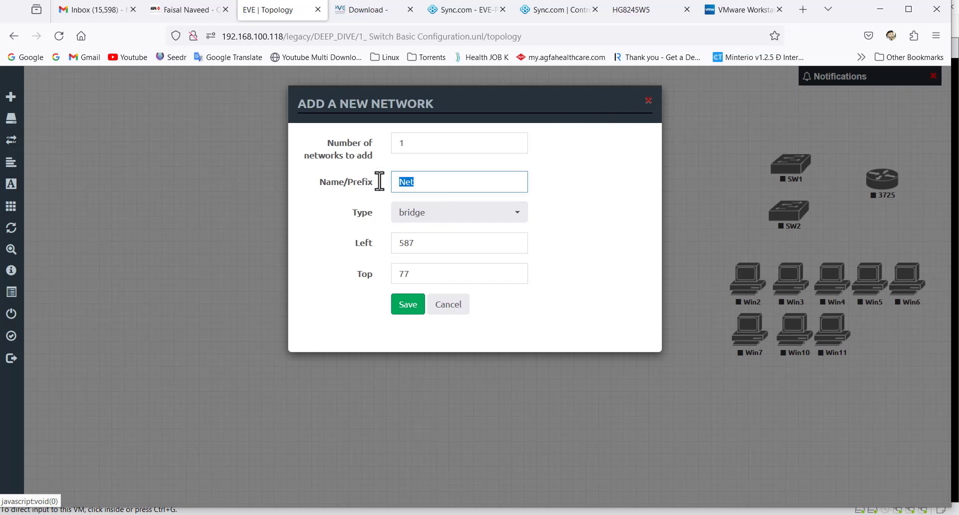
key(BackSpace)
key(Escape)
click(408, 305)
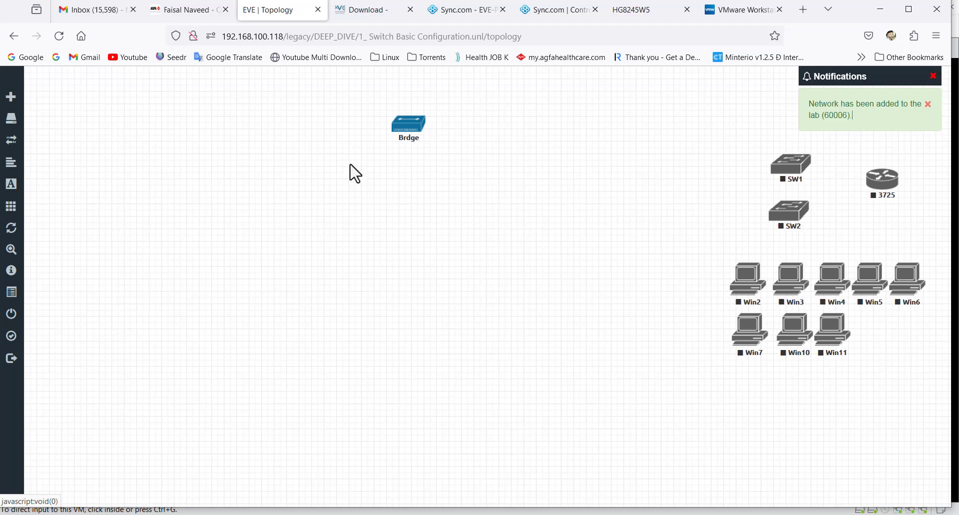
Move the bridge to the middle of the empty canvas area and place Win2 and Win3 on opposite sides of it
drag(407, 122, 433, 177)
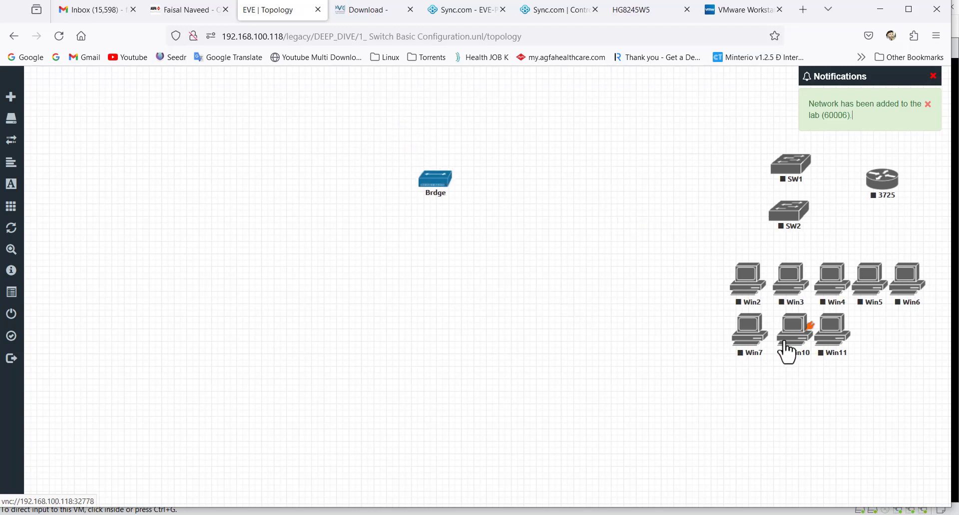
drag(747, 285, 225, 204)
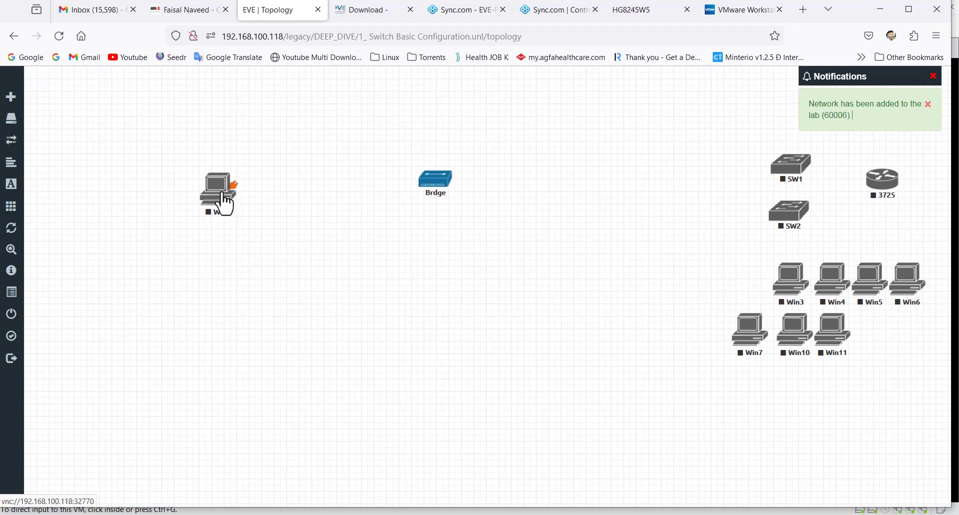
drag(797, 280, 536, 198)
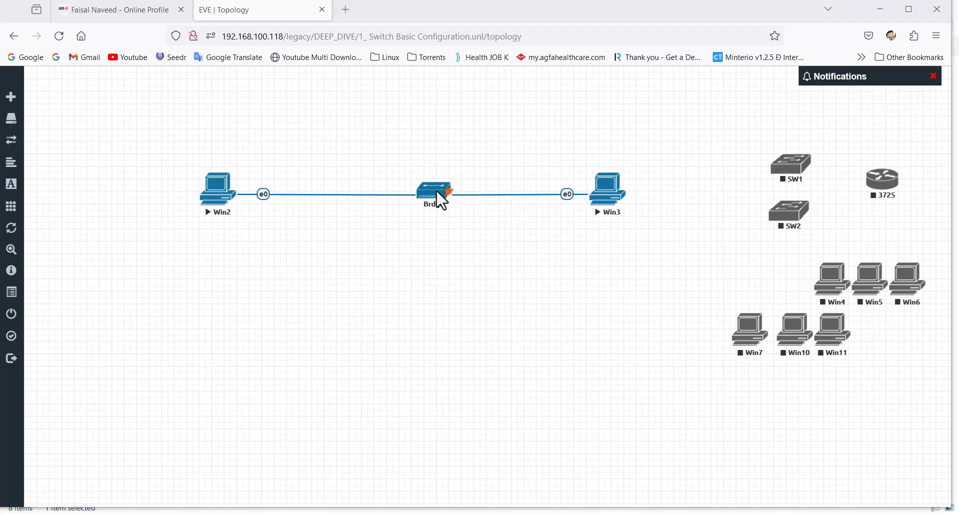
Open the VNC consoles of Win2 and Win3, allowing the site to open vnc links
right_click(210, 202)
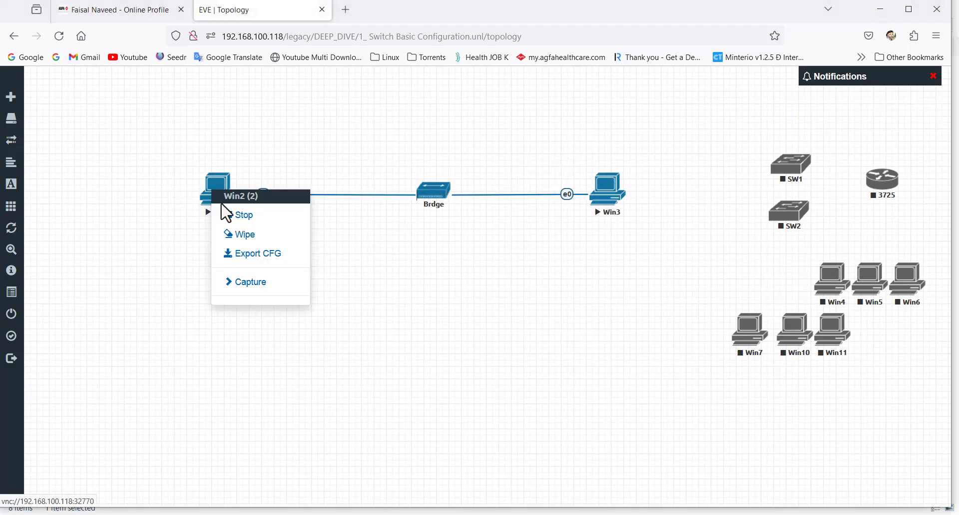
click(520, 300)
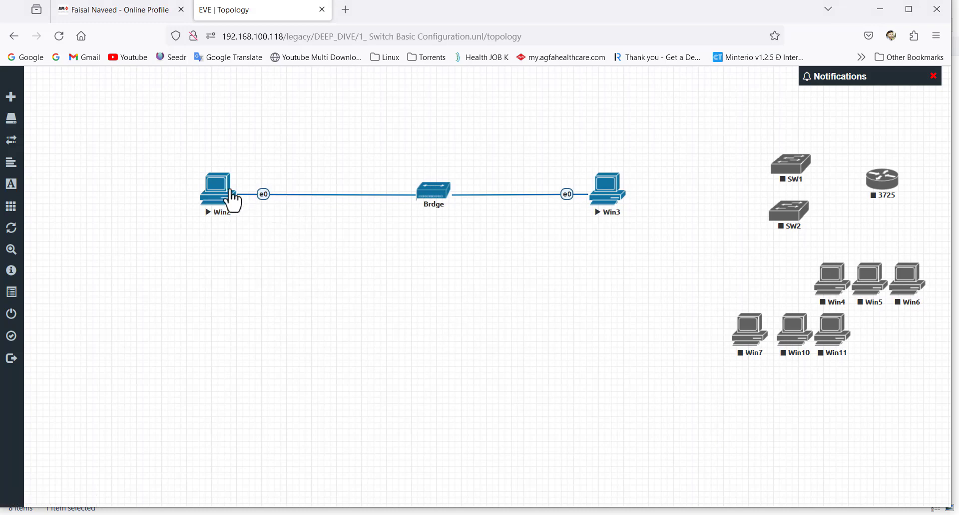
click(223, 203)
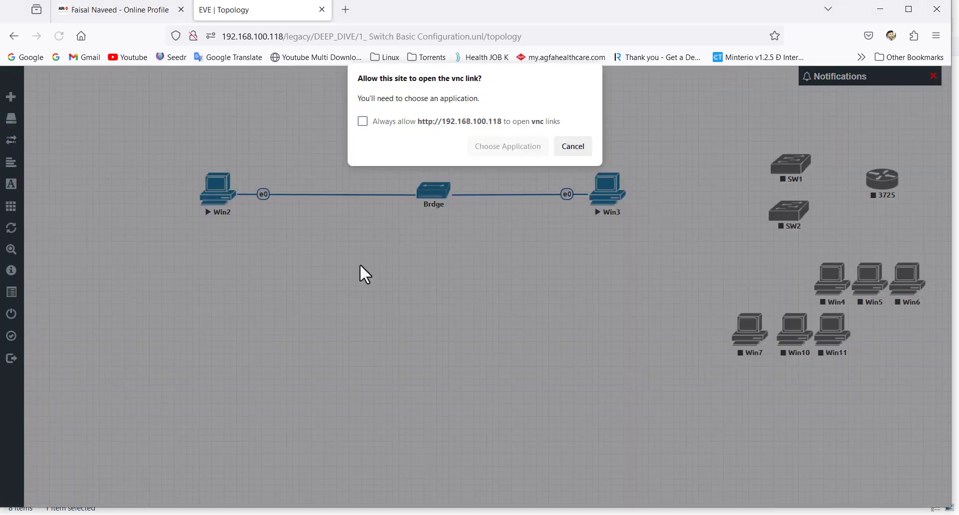
click(393, 124)
click(507, 146)
drag(600, 66, 420, 80)
click(610, 190)
click(502, 147)
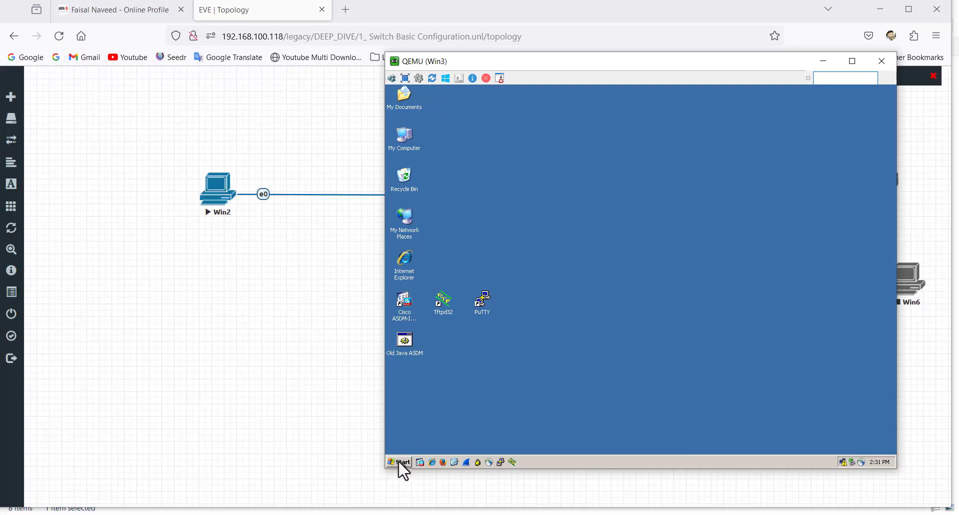
On Win3, set the Local Area Connection to static IP address 192.168.1.1 with subnet mask 255.255.255.0
click(400, 463)
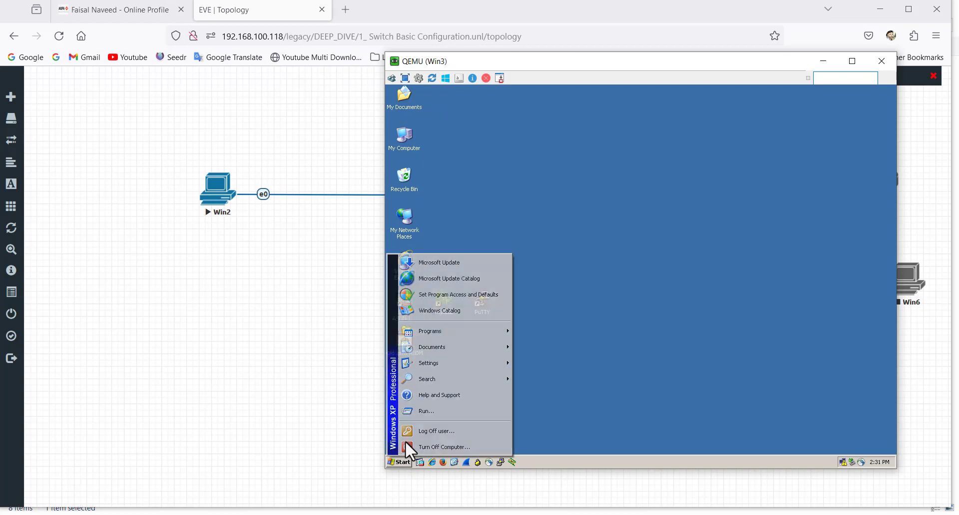
click(427, 409)
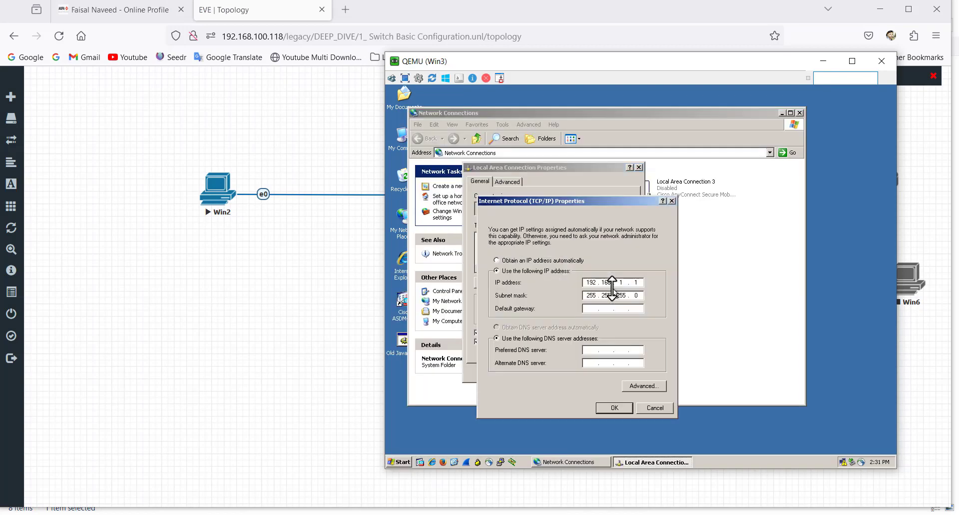
click(622, 407)
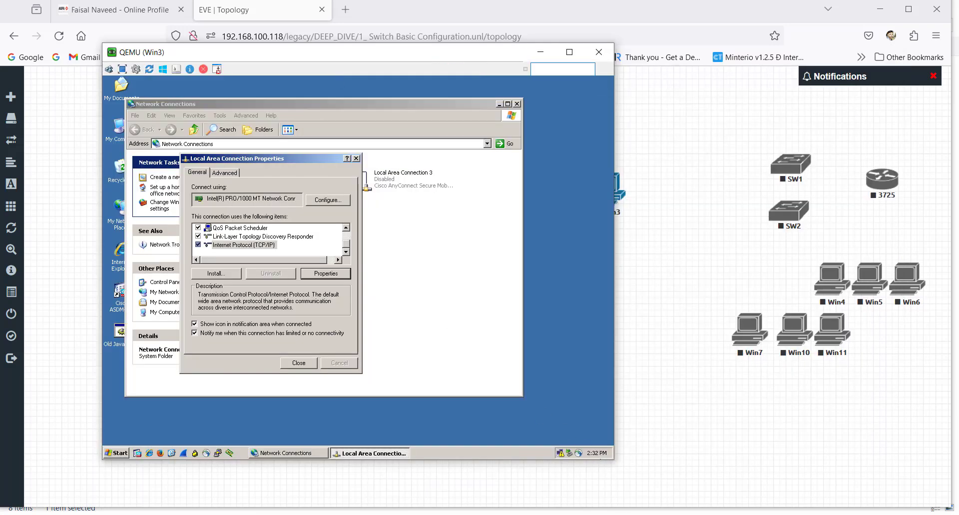
Bring the Win2 console to the front and place it beside the Win3 console
click(645, 514)
click(697, 472)
click(589, 454)
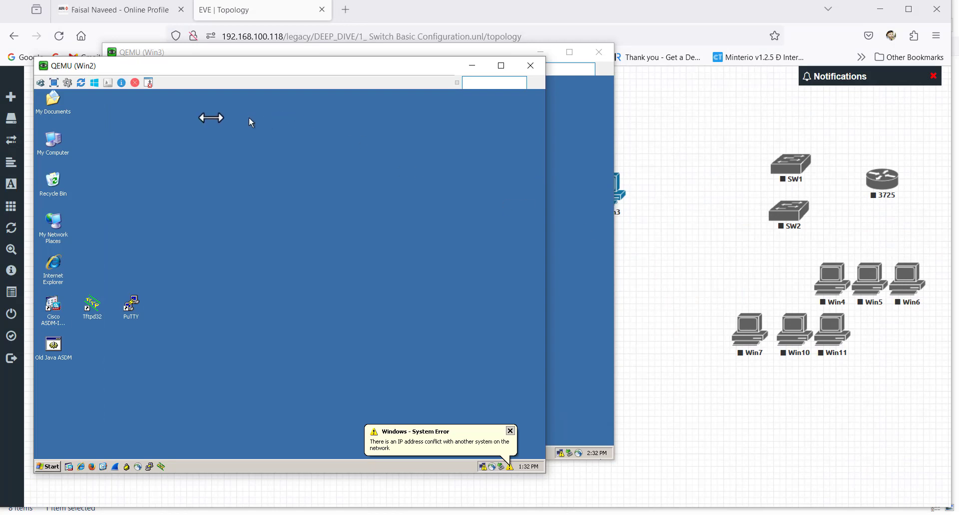
drag(205, 70, 629, 64)
Open Network Connections on Win2 with ncpa.cpl and enter a static IP address for its Local Area Connection, correcting mistyped digits
click(491, 460)
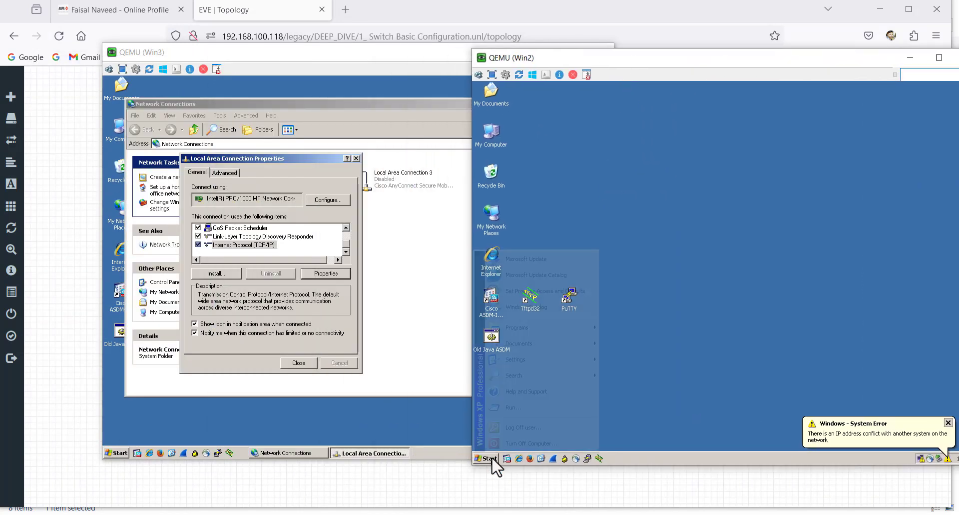
click(510, 410)
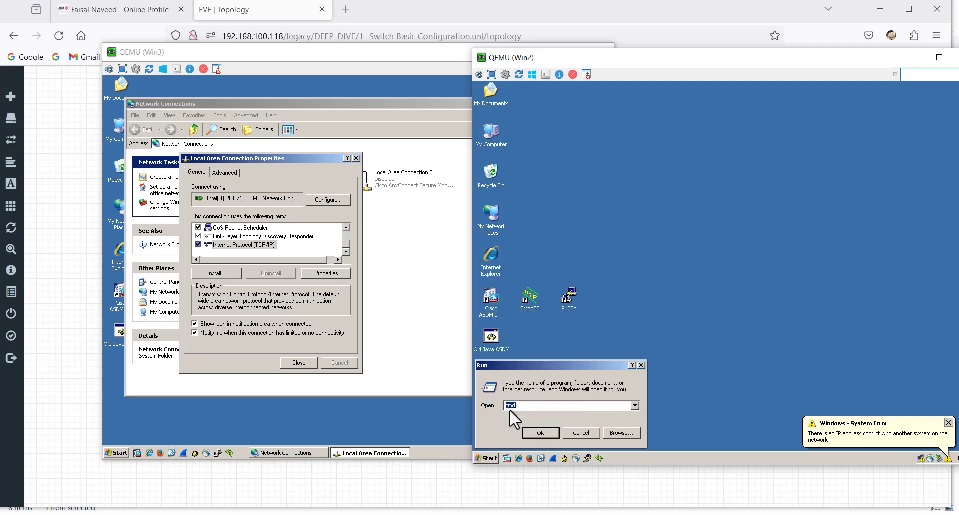
text(ncpa)
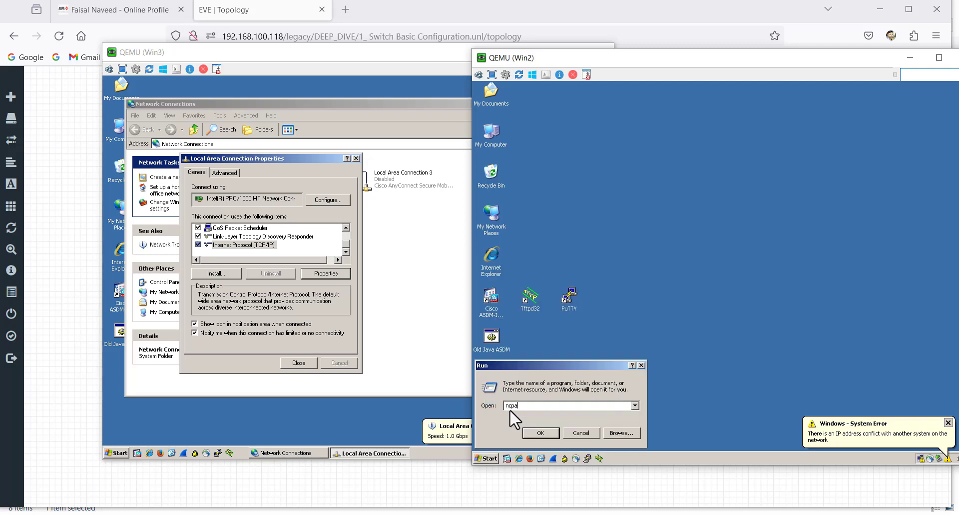
text(.cpl)
key(Return)
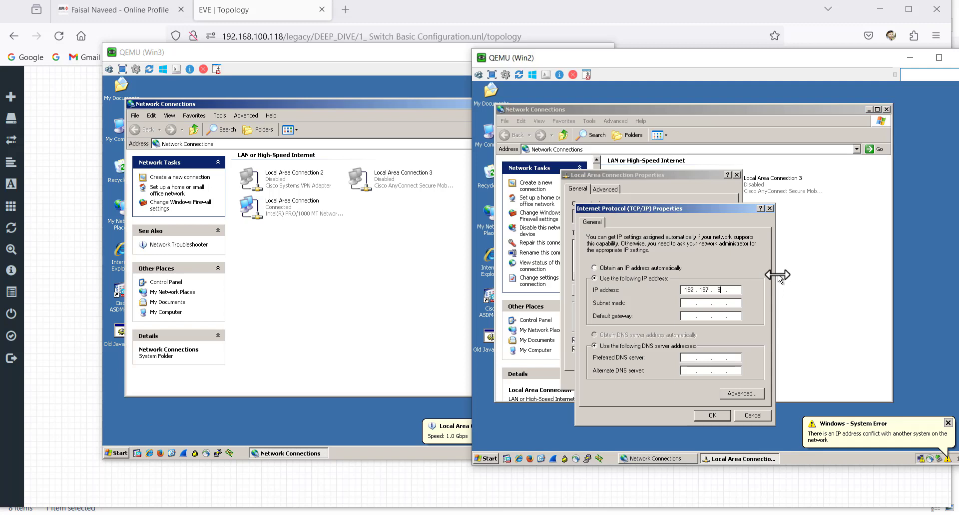
key(BackSpace)
key(BackSpace)
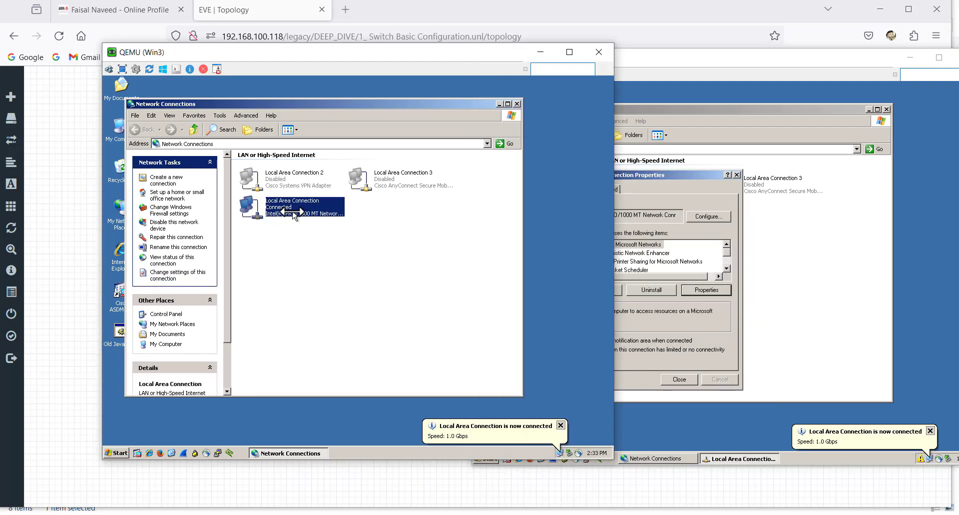
Dismiss the connection notification on Win3 and return to the Network Connections window on Win2
click(457, 440)
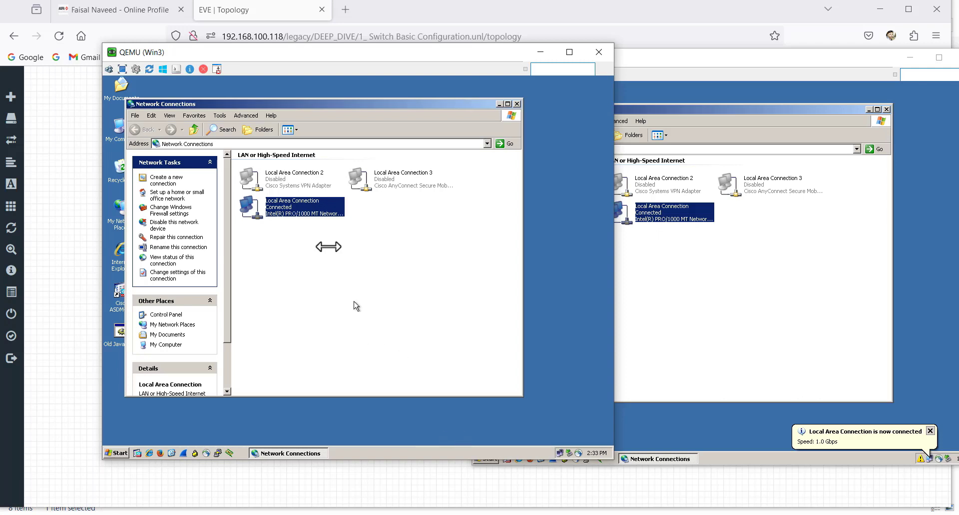
click(293, 214)
click(650, 224)
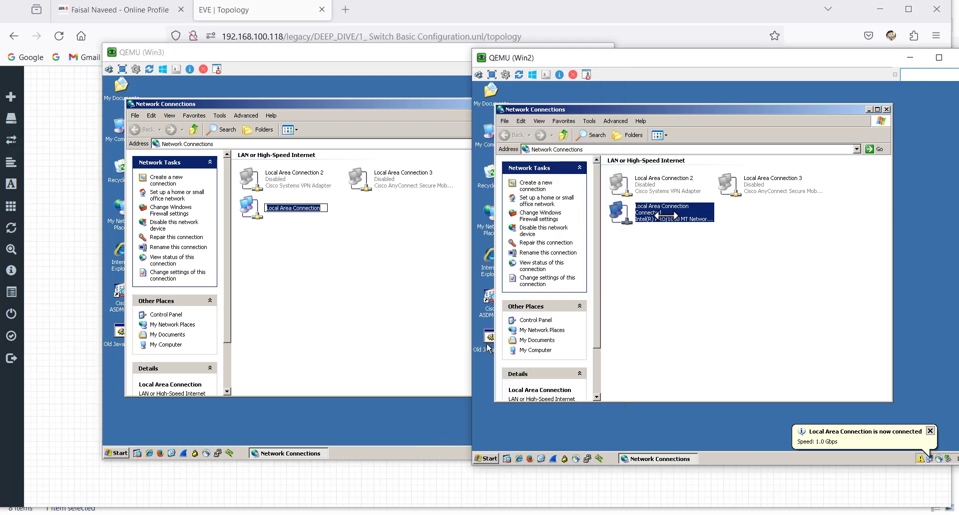
right_click(669, 221)
click(647, 273)
click(653, 269)
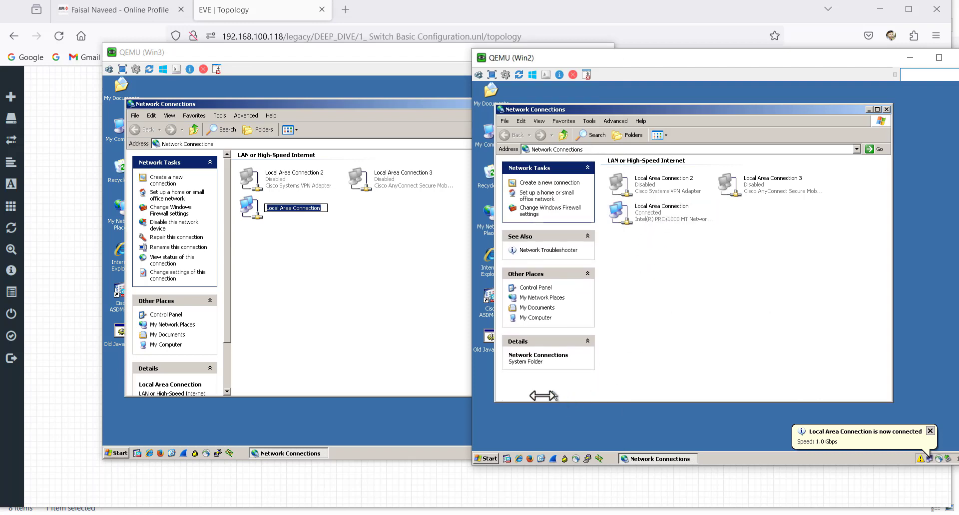
Open a command prompt on Win2 and run a continuous ping to Win3 with "ping 192.168.1.1 -t"
click(489, 457)
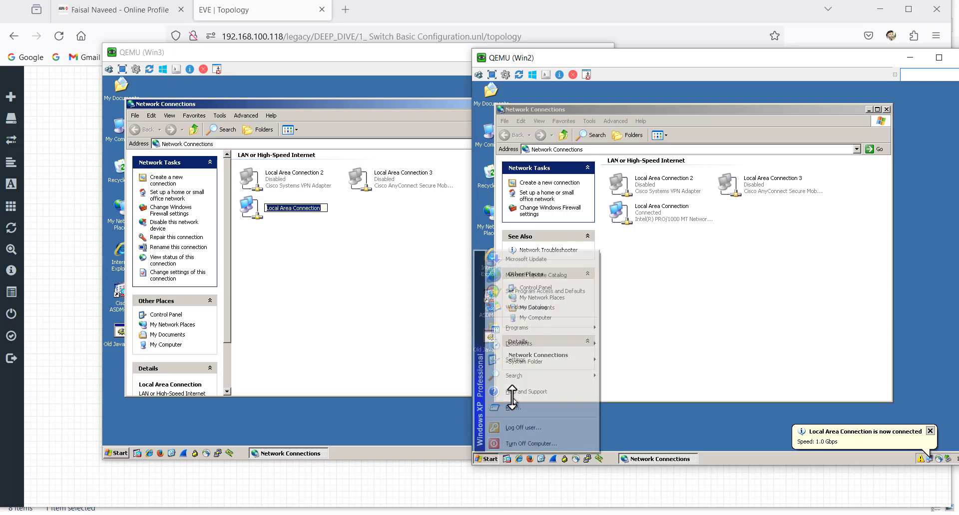
click(515, 407)
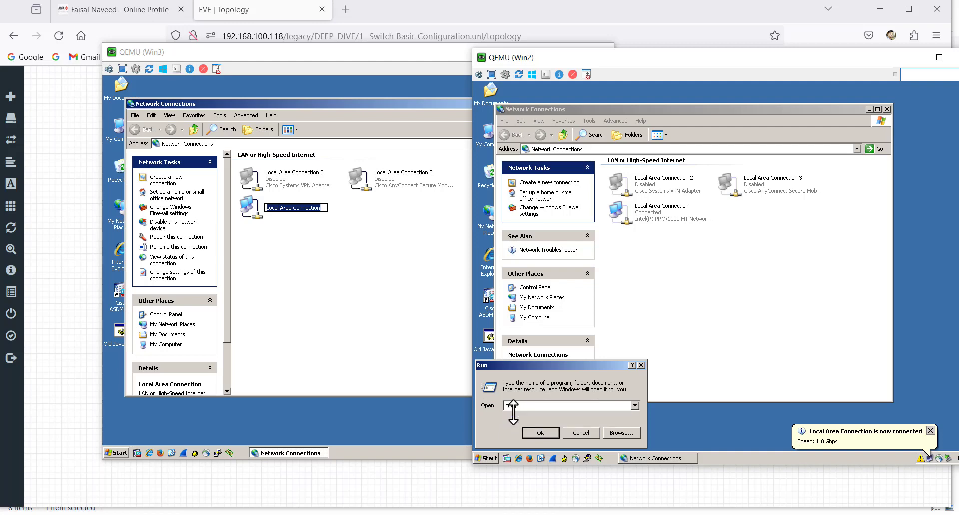
key(Return)
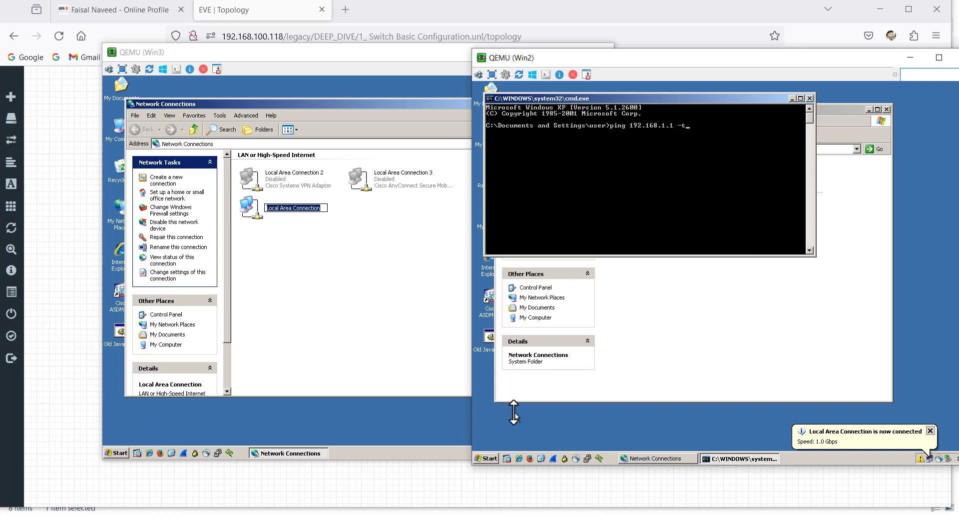
key(Return)
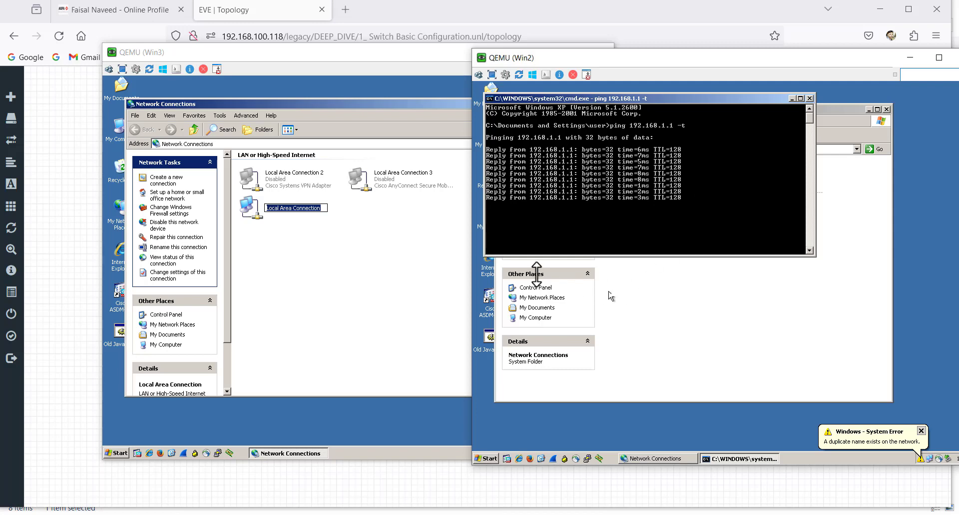
Return to the EVE topology to review the link between Win2, the bridge and Win3
click(265, 108)
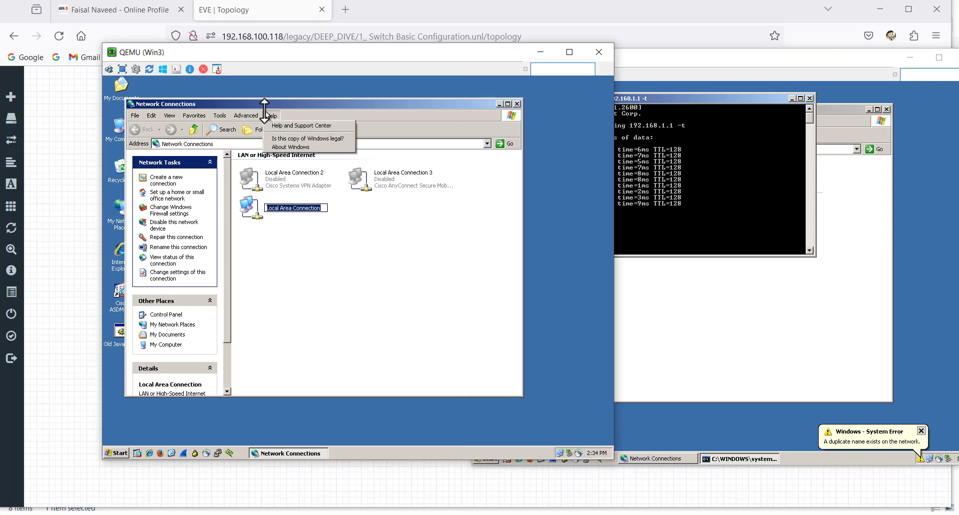
click(72, 314)
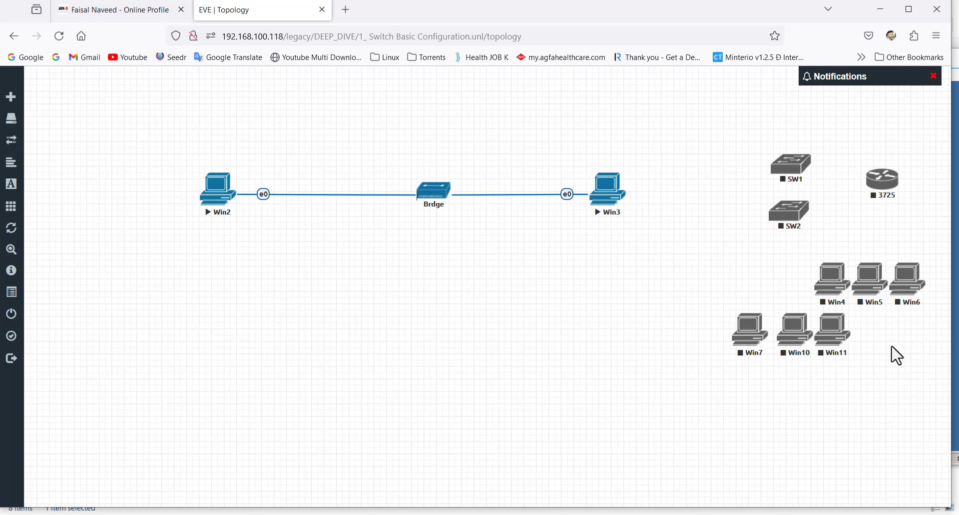
click(225, 211)
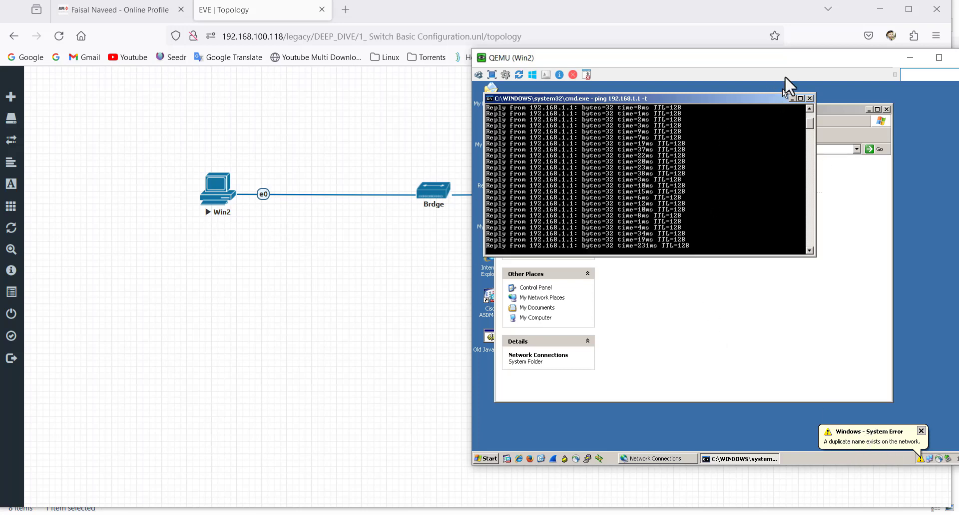
Arrange the Win2 and Win3 consoles side by side and close the command prompt running the ping on Win2
drag(532, 61, 677, 61)
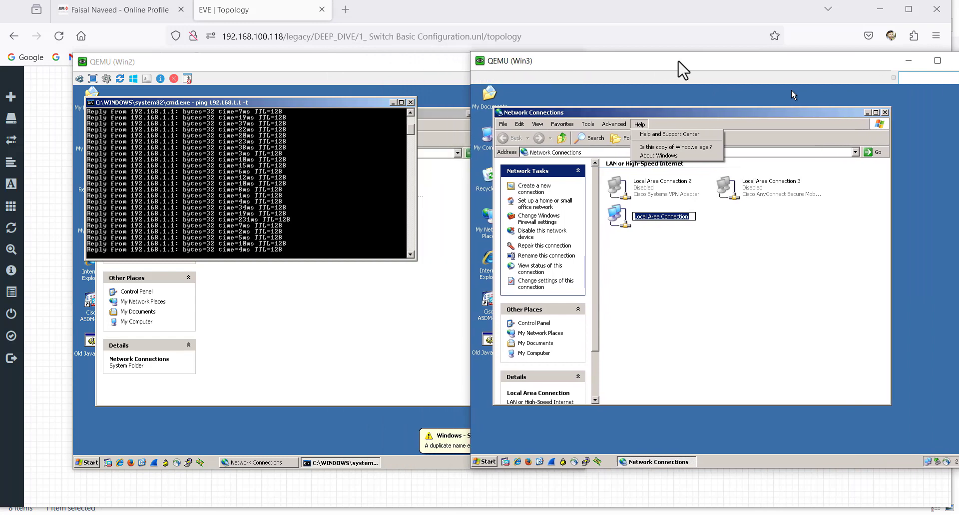
click(368, 61)
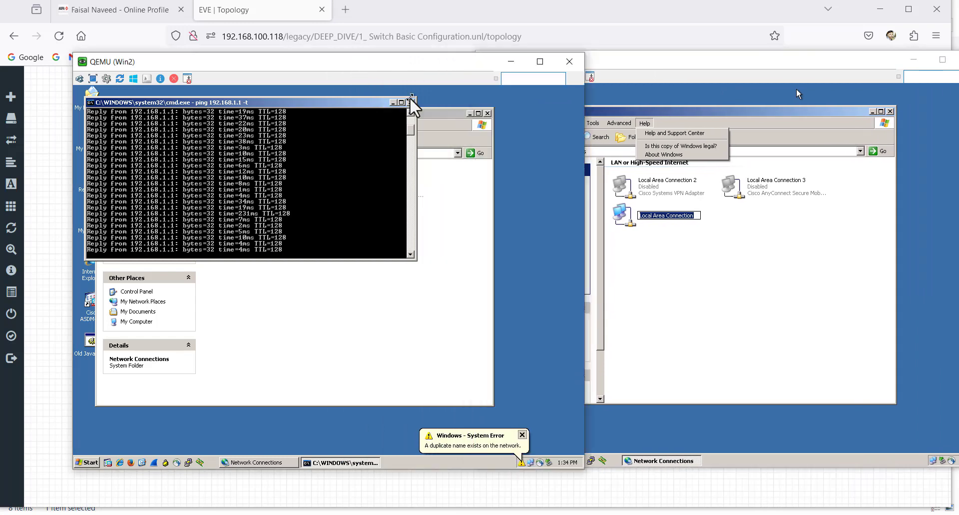
click(411, 102)
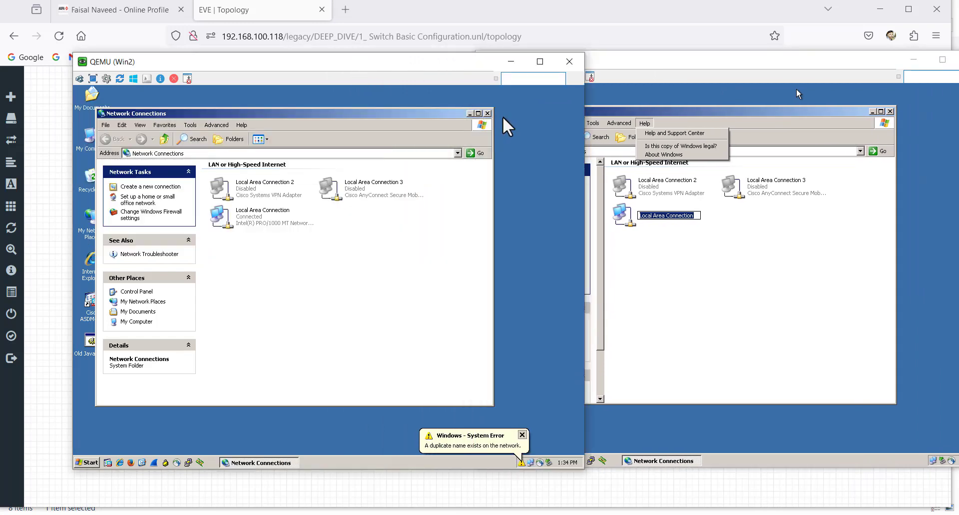
Close the Network Connections windows on Win2 and Win3 and bring the EVE topology back to the front
click(488, 113)
click(681, 290)
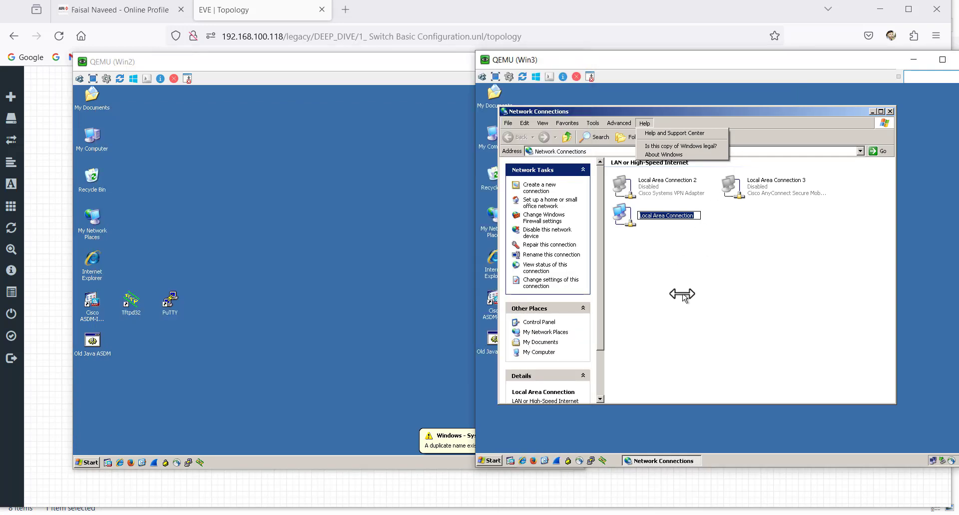
click(890, 111)
drag(818, 65, 629, 70)
click(786, 68)
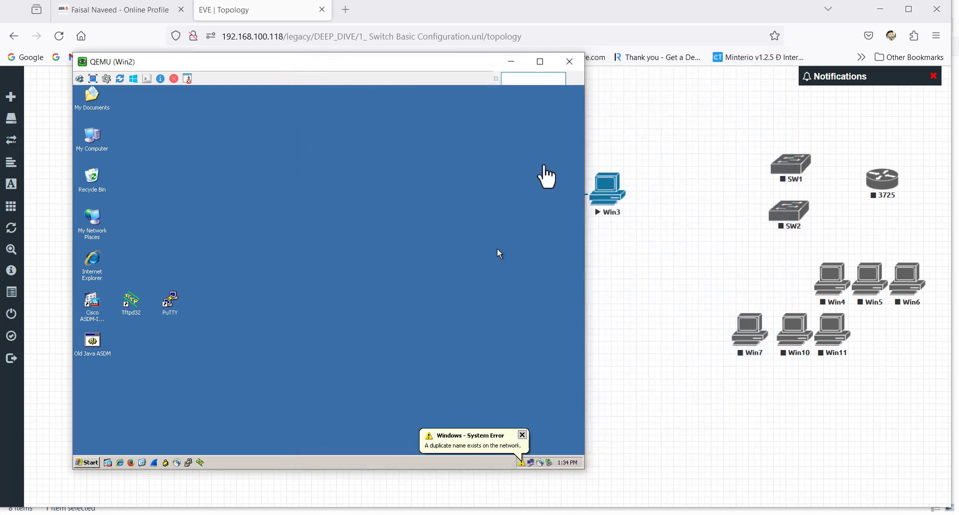
click(607, 126)
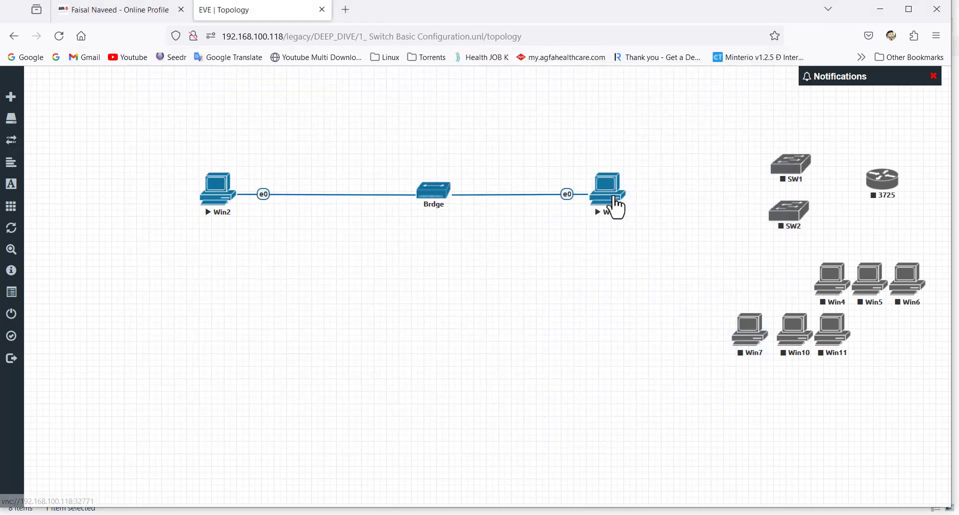
Place Win3 below Win2 on the topology, align Win2 with it, and nudge SW1 and Win10 into position
drag(609, 199, 269, 274)
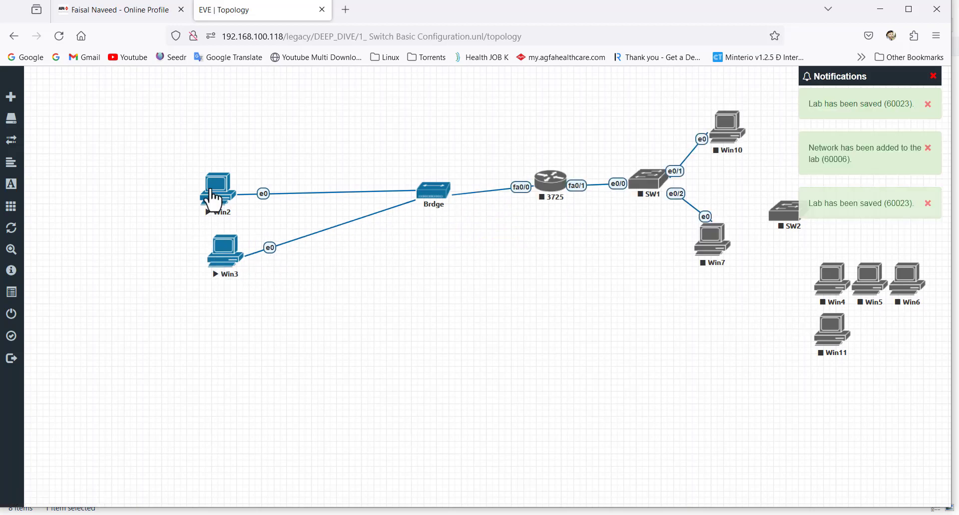
drag(214, 200, 220, 198)
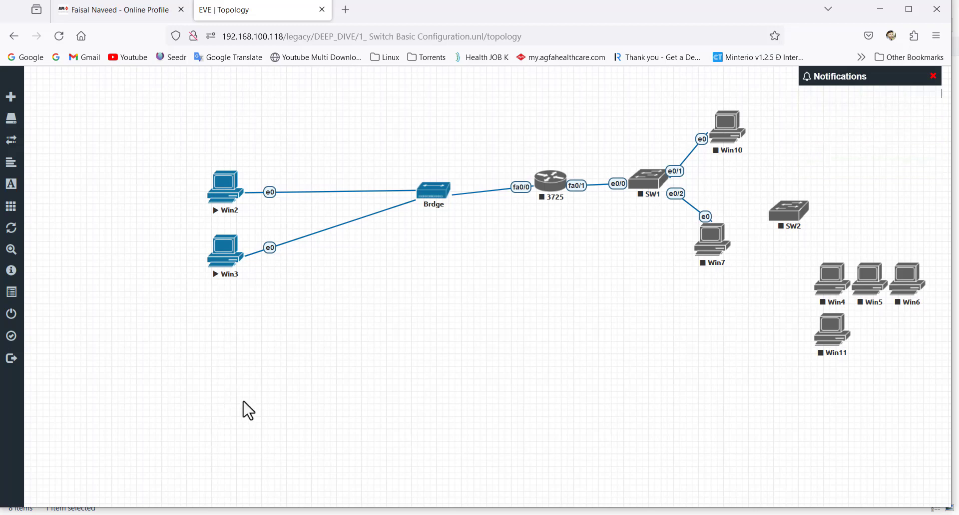
drag(652, 194, 645, 189)
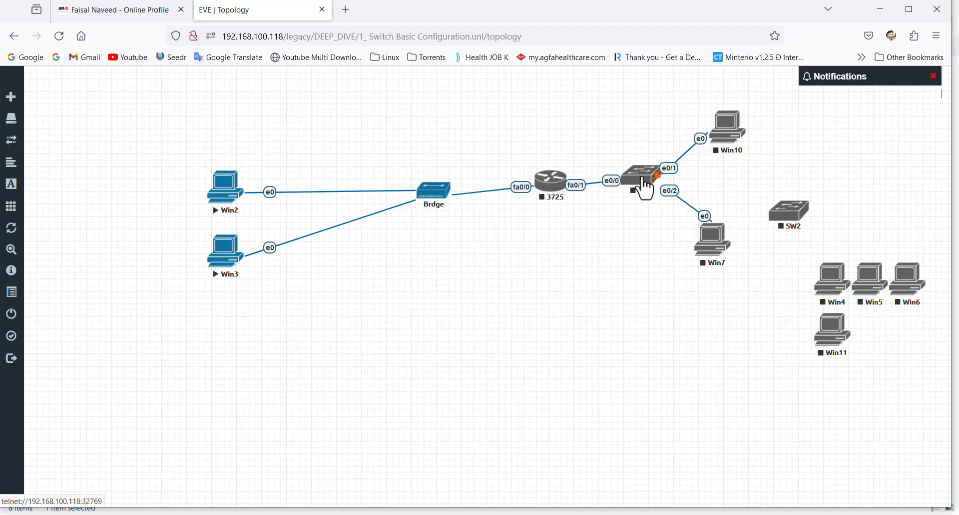
drag(646, 189, 648, 190)
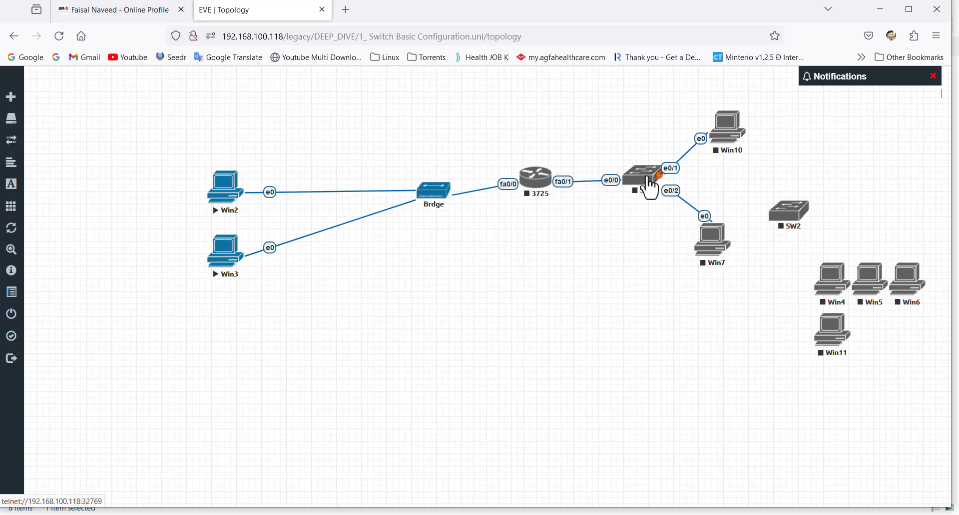
drag(732, 126, 728, 122)
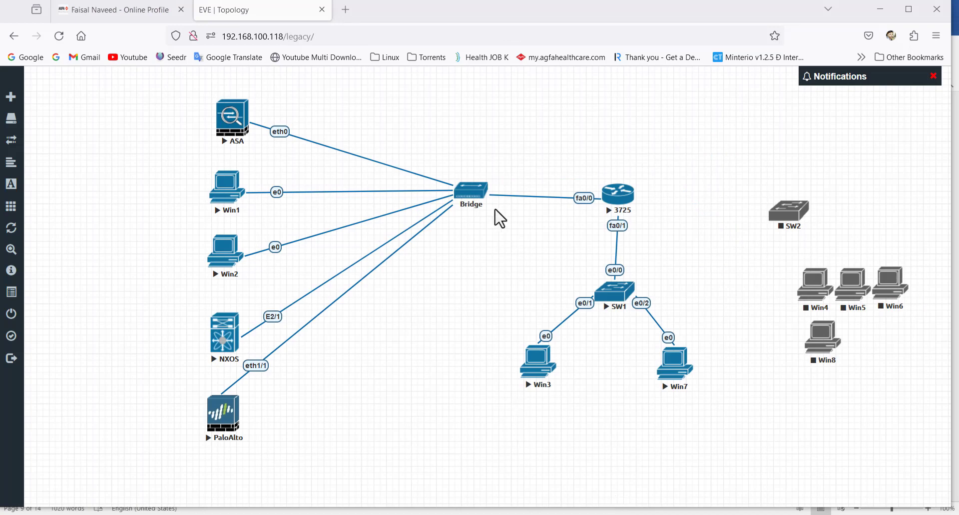
Review the topology by highlighting the devices attached to the bridge, the bridge itself, the 3725 router, and SW1 with Win3 and Win7
drag(126, 89, 273, 456)
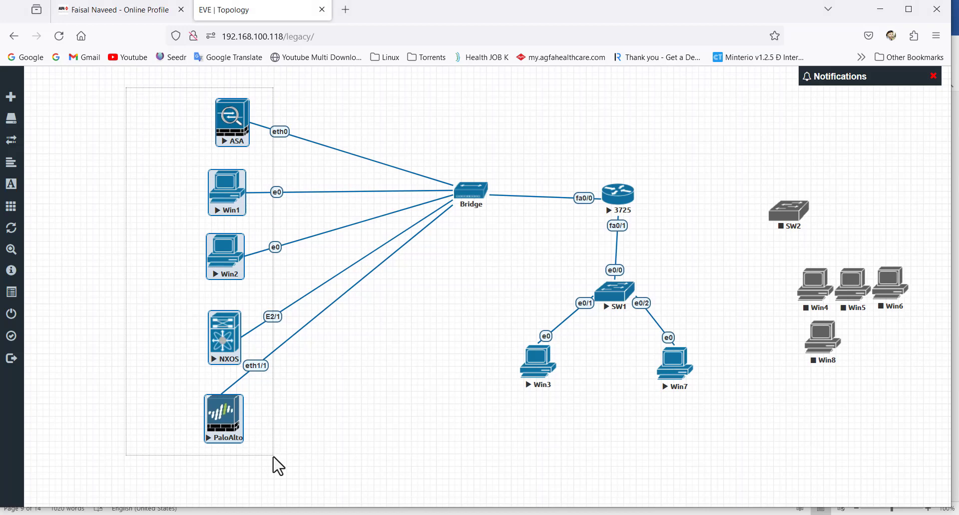
drag(434, 144, 491, 216)
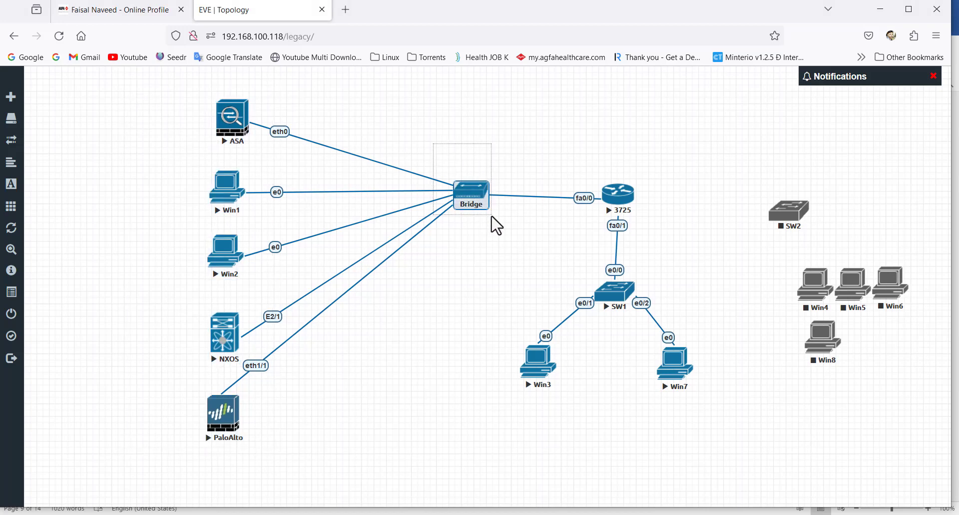
drag(150, 96, 276, 449)
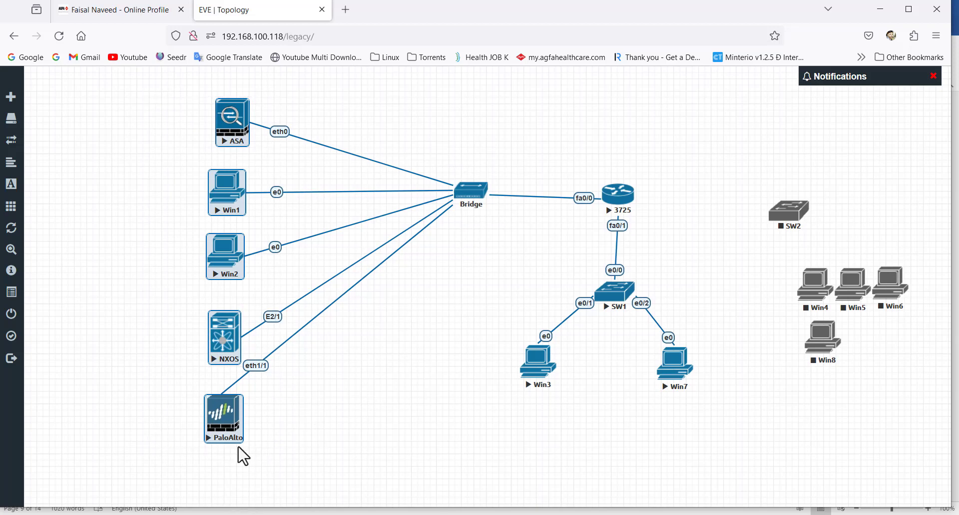
click(168, 140)
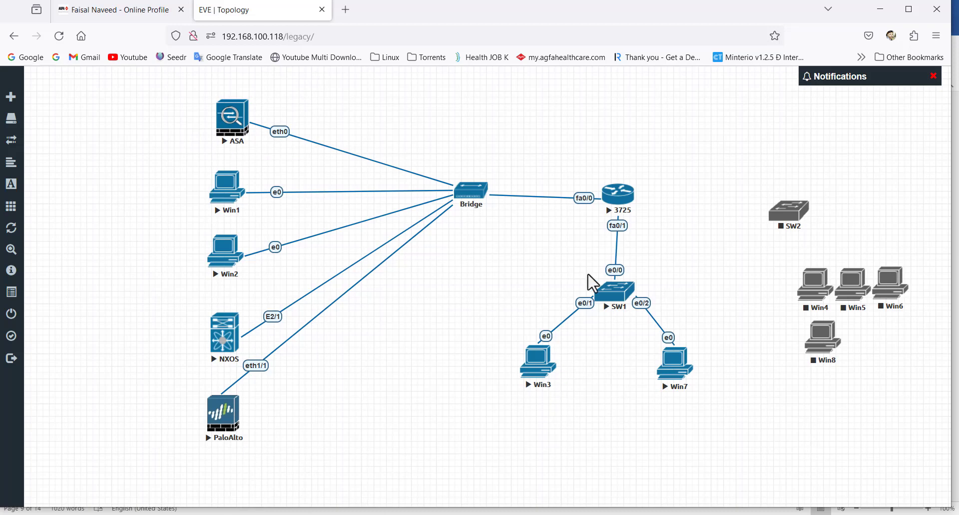
drag(126, 90, 307, 425)
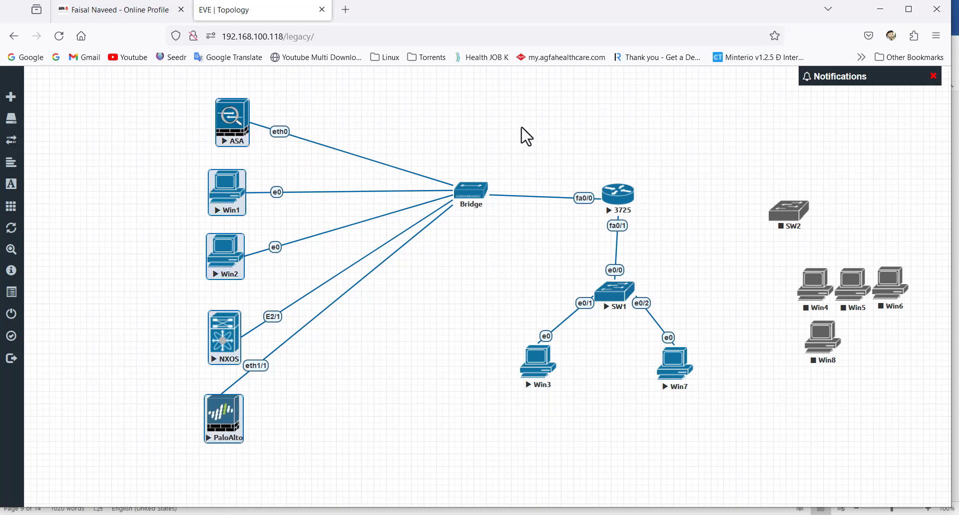
drag(499, 133, 745, 414)
drag(498, 260, 754, 426)
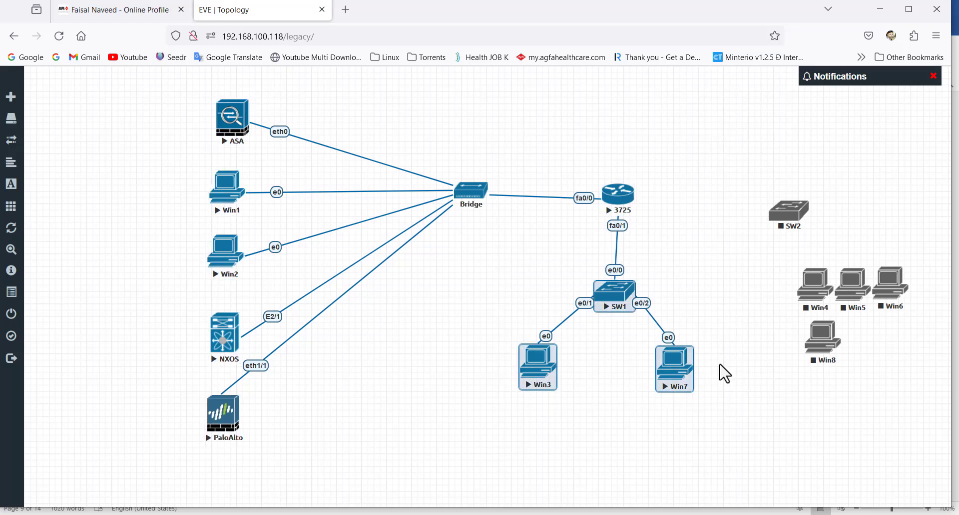
click(626, 199)
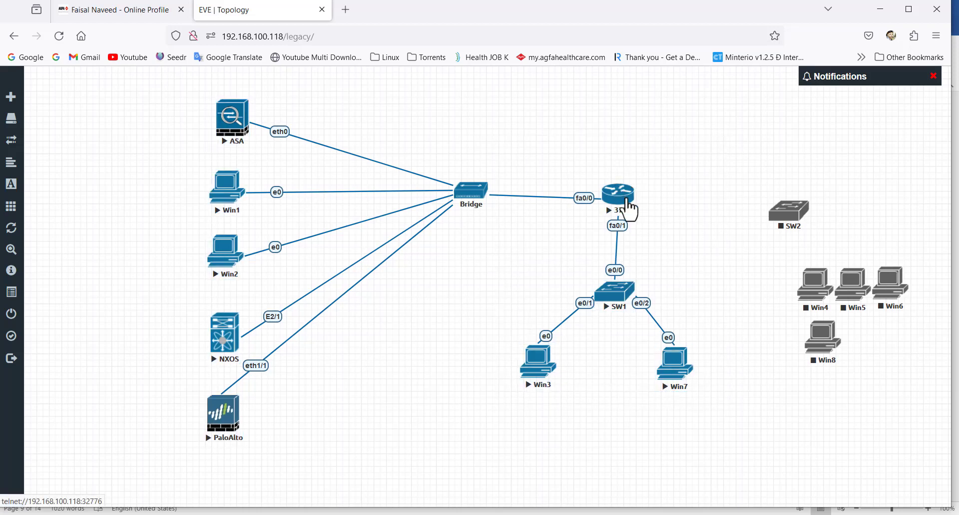
drag(627, 199, 624, 198)
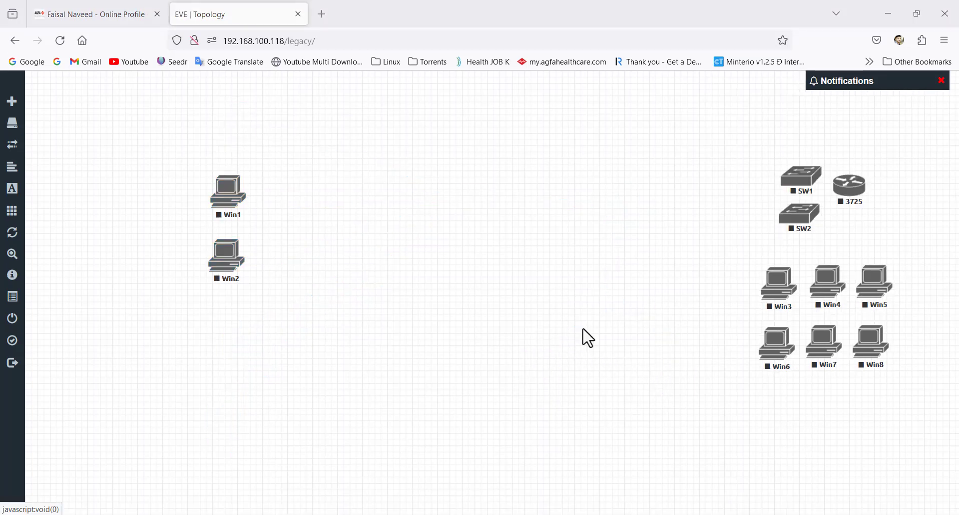
Start adding a new network to the topology and open its list of network types
right_click(429, 119)
click(465, 154)
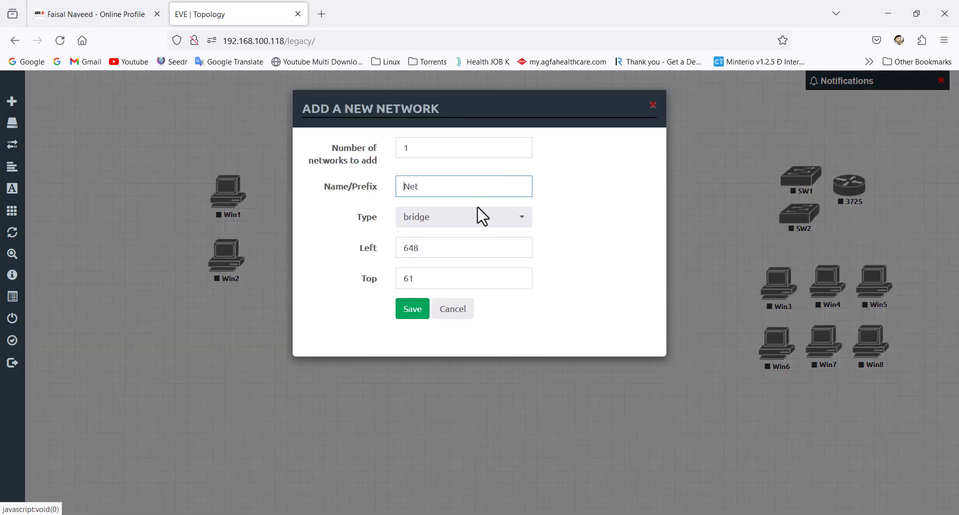
click(475, 222)
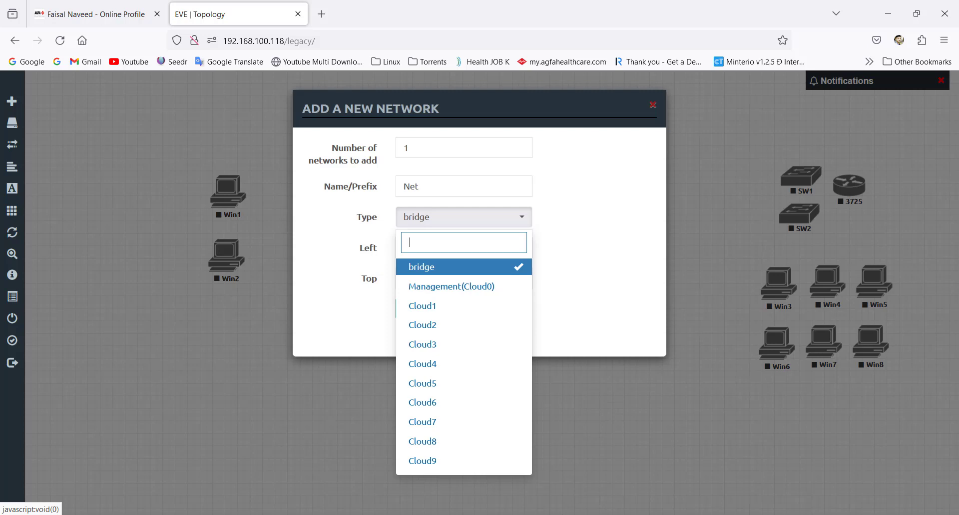
Switch to VMware Workstation, open the Virtual Network Editor and examine the VMnet0, VMnet1 and VMnet8 settings
key(alt+Tab)
click(97, 119)
click(131, 175)
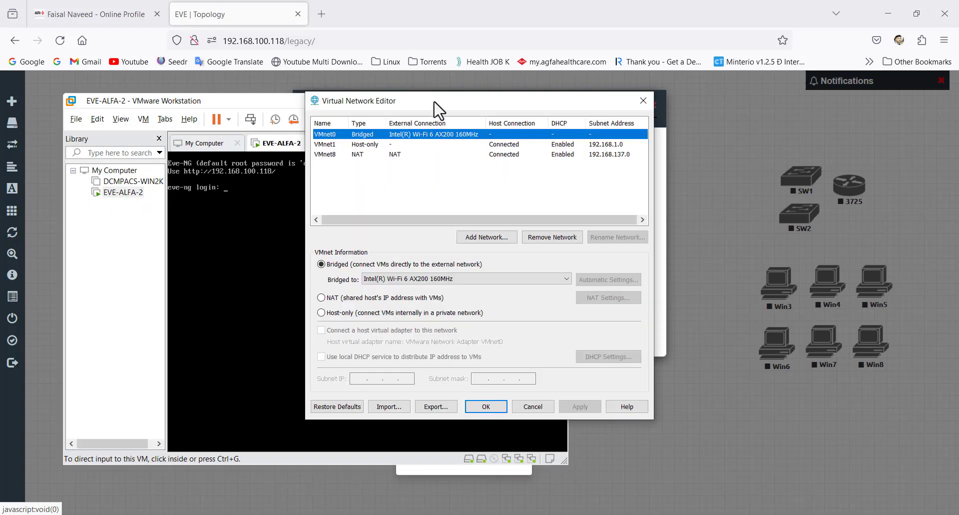
drag(439, 100, 568, 121)
click(499, 173)
click(500, 163)
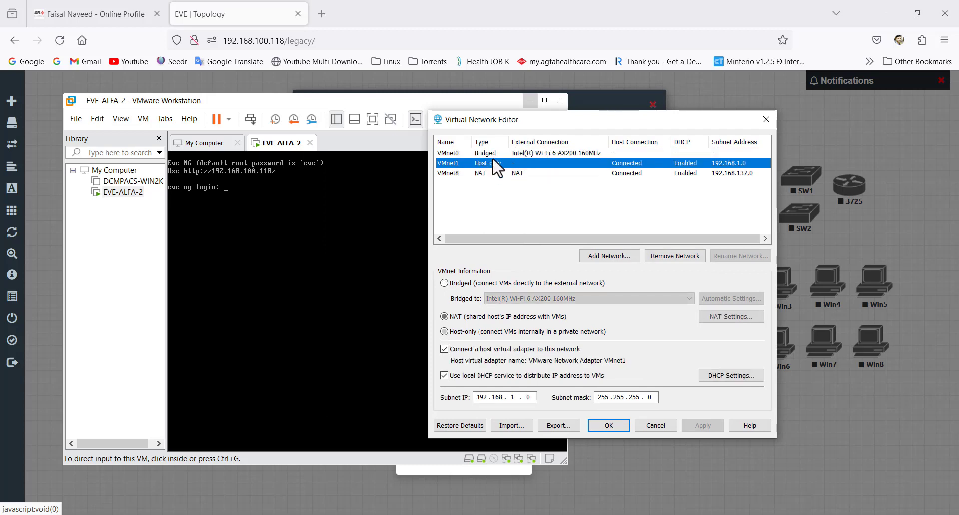
click(499, 153)
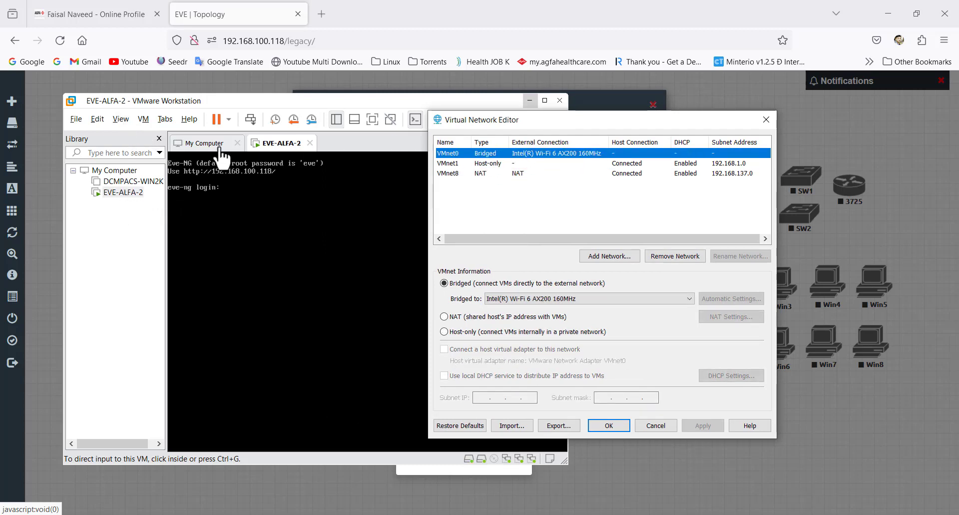
Open the EVE-ALFA-2 virtual machine settings beside the Virtual Network Editor and examine the first Network Adapter's connection
click(335, 202)
key(ctrl+d)
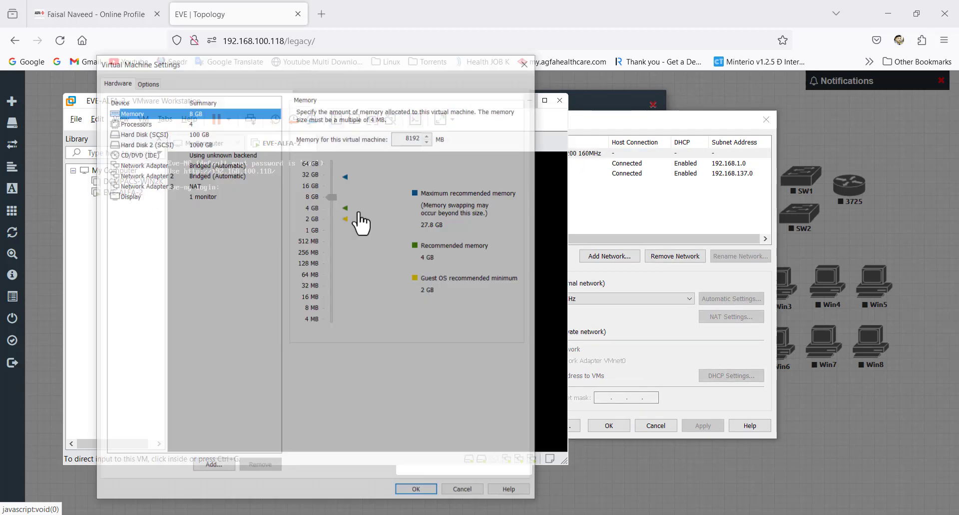
click(592, 145)
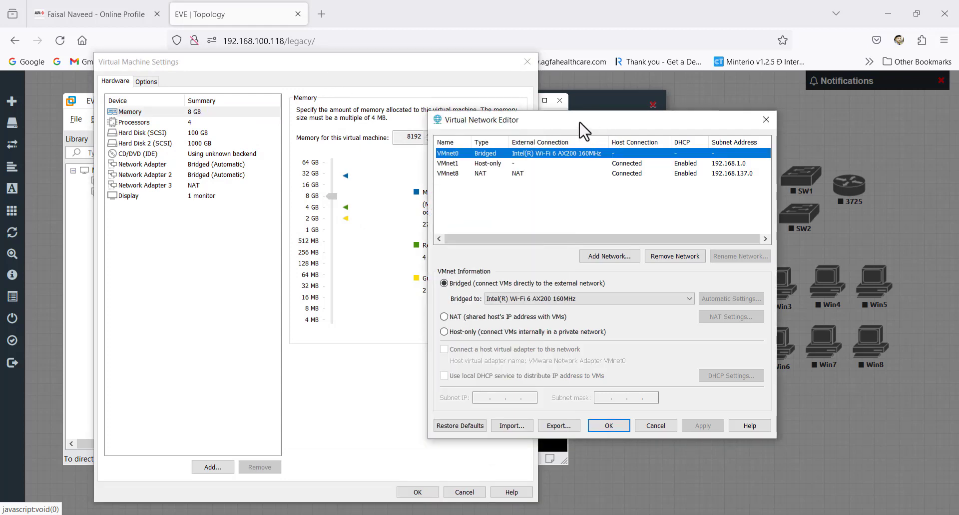
drag(580, 123, 460, 119)
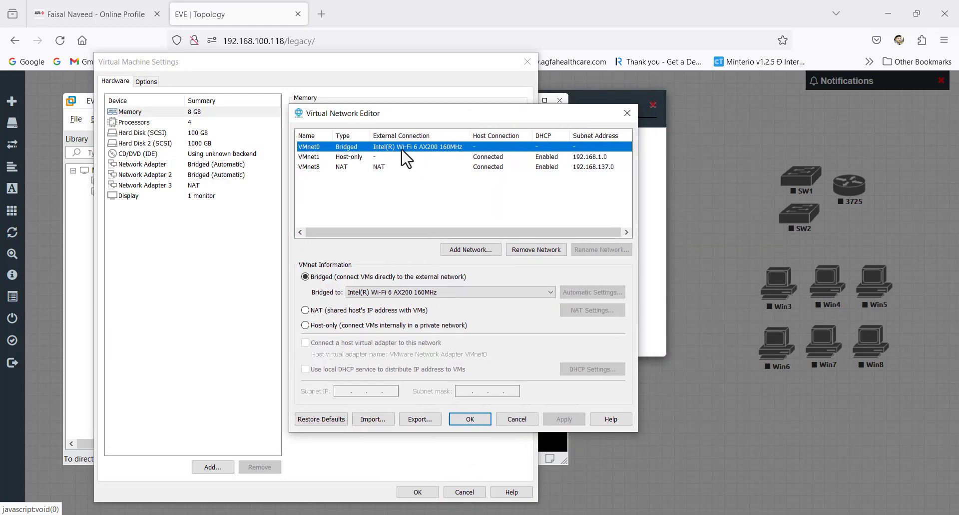
click(149, 165)
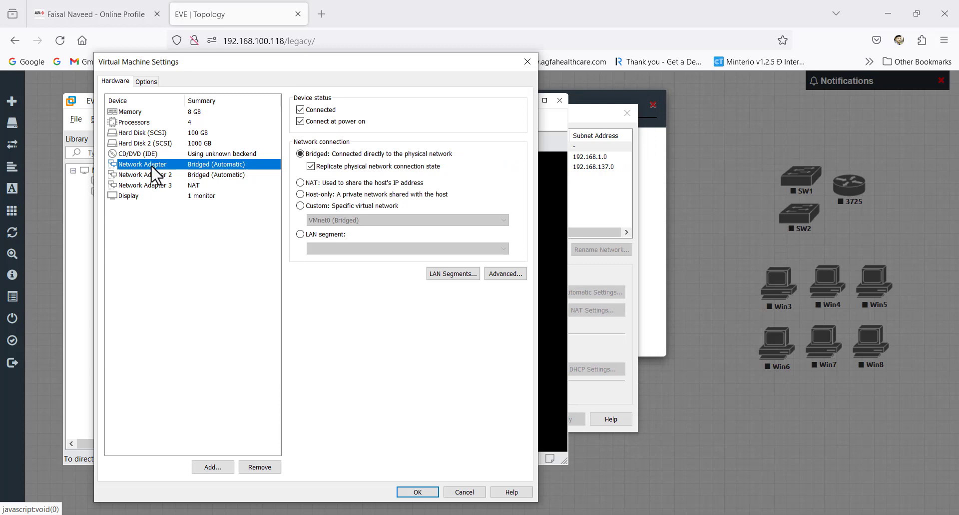
Rearrange the VMware windows and choose Management(Cloud0) as the new network's type in EVE
click(556, 140)
drag(535, 128, 569, 131)
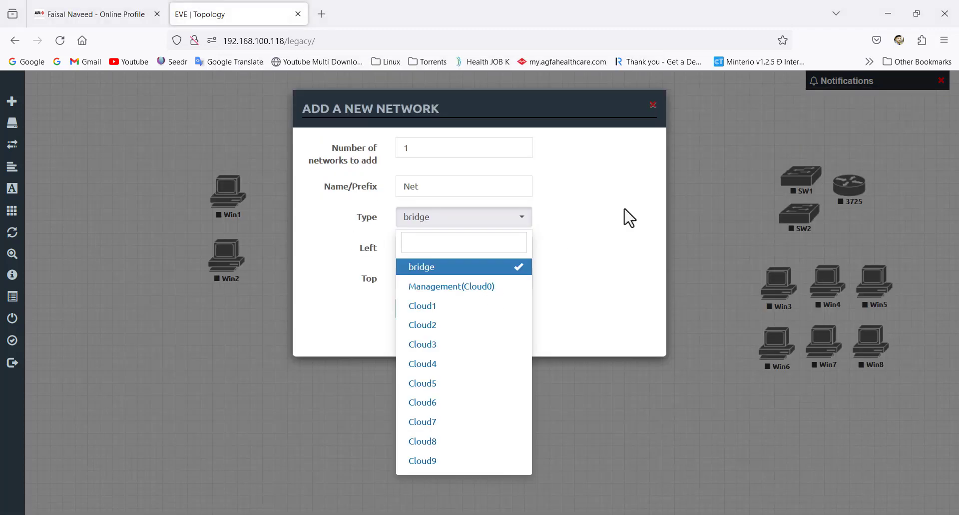
click(471, 292)
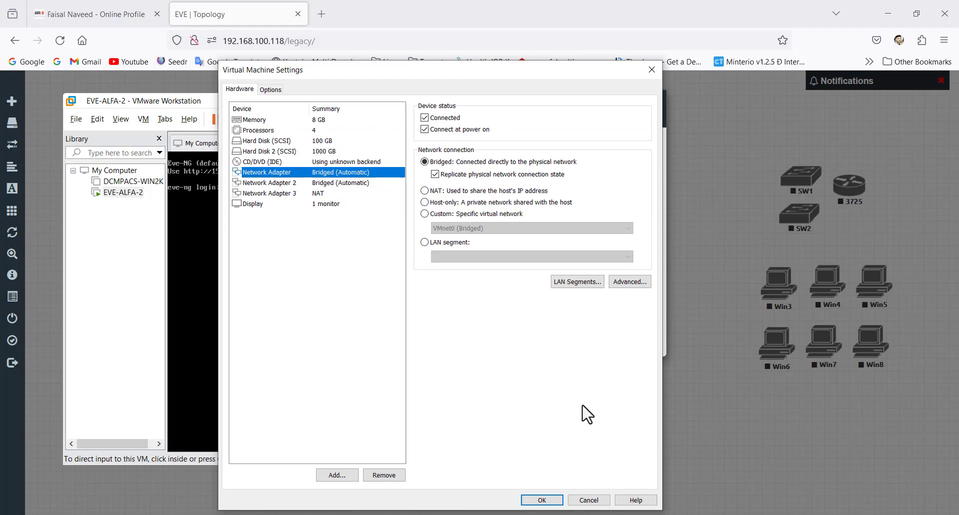
On the Paint screenshot, link Network Adapter to VMnet0 with a dark red line and Network Adapter 2 to VMnet8 with green lines
drag(149, 202, 481, 202)
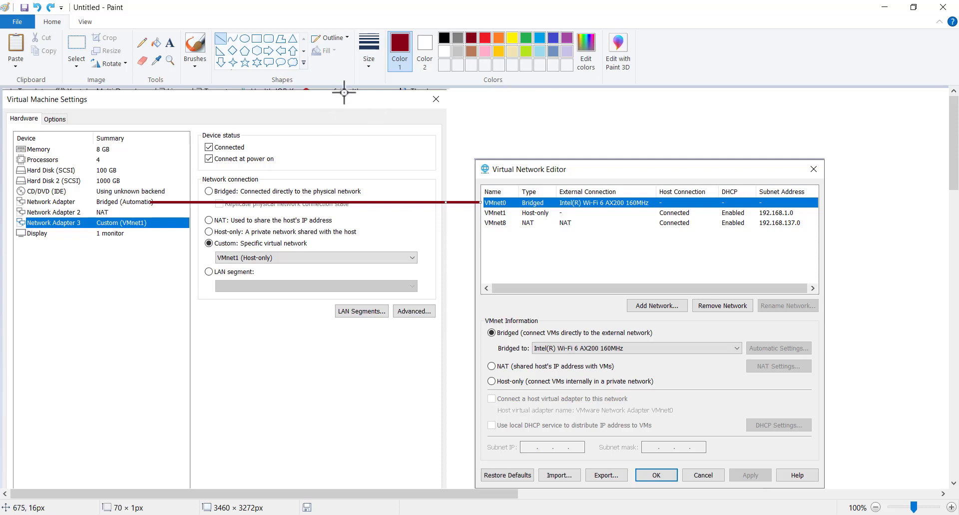
click(525, 38)
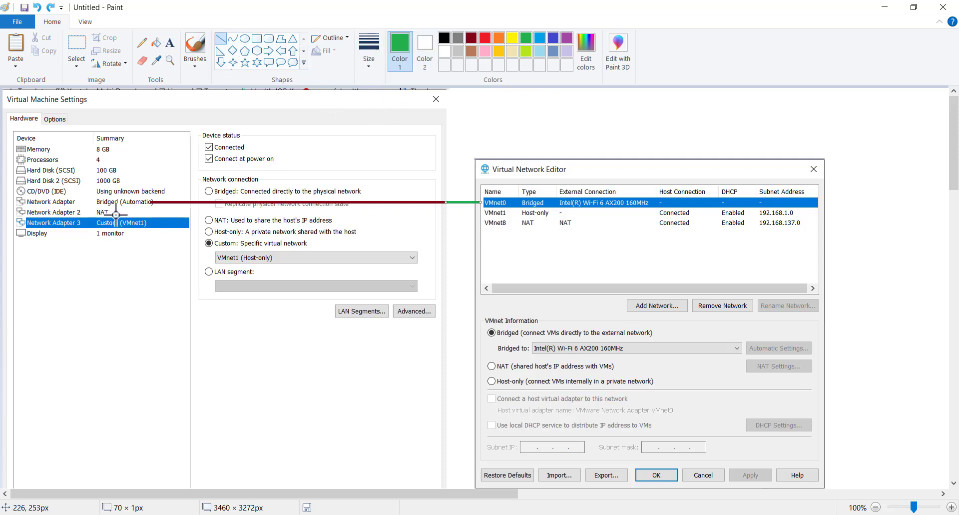
drag(112, 213, 462, 212)
drag(462, 212, 462, 226)
drag(462, 226, 485, 225)
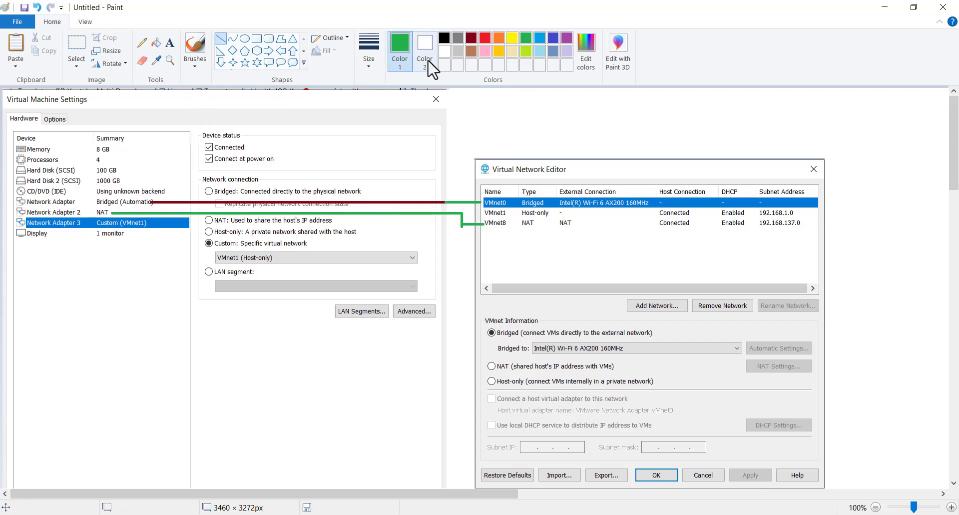
Draw a blue connector from Network Adapter 3 to the VMnet1 row of the Virtual Network Editor image
click(553, 38)
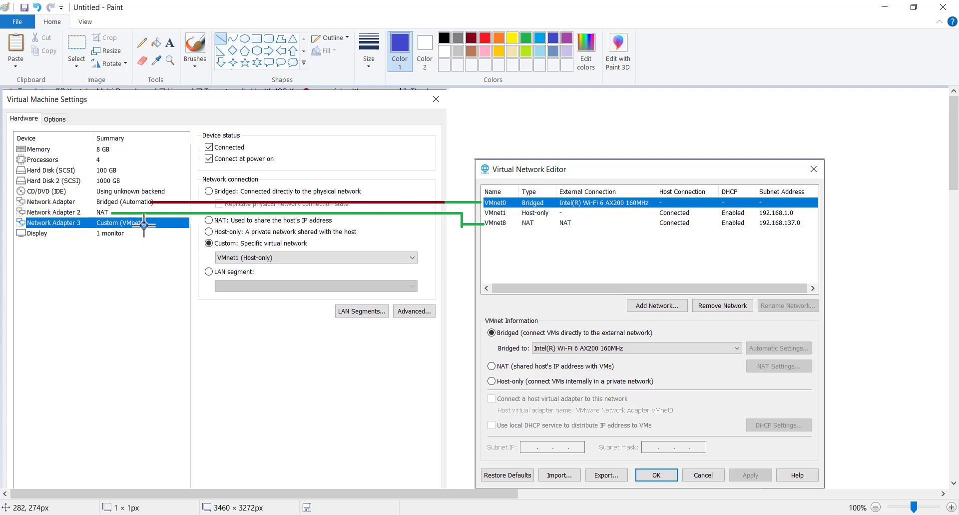
drag(144, 225, 143, 300)
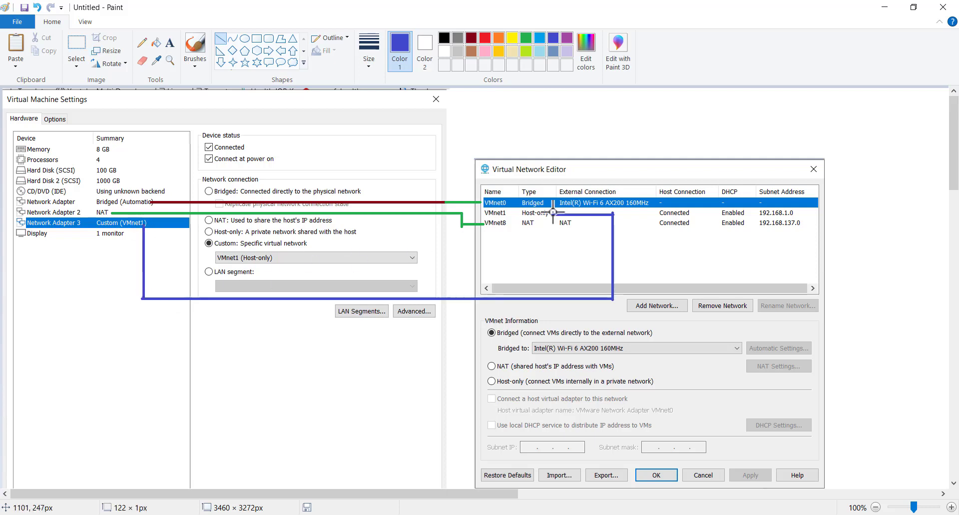
click(540, 264)
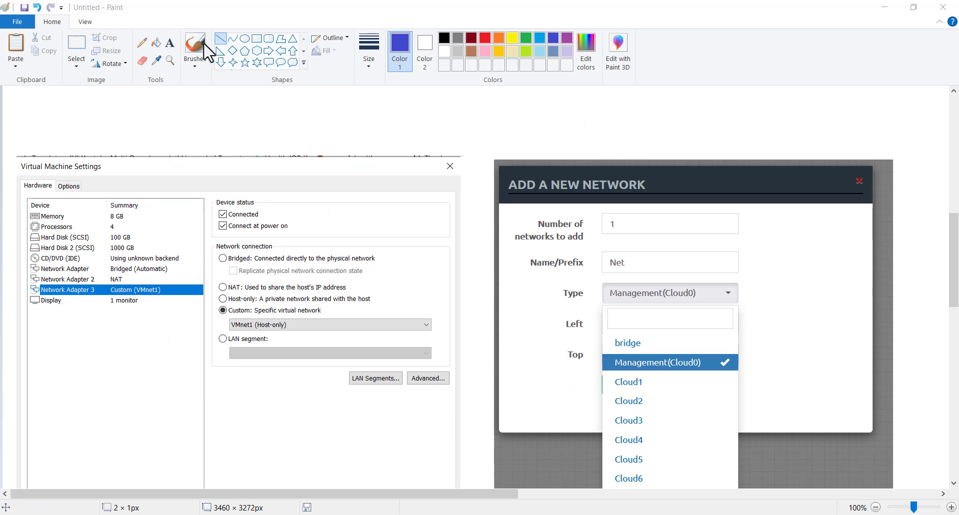
Draw a blue connector between Network Adapter and Management(Cloud0) in the Add a New Network image
drag(617, 364, 430, 364)
drag(429, 364, 425, 280)
mouse_move(168, 269)
mouse_down()
mouse_move(411, 268)
mouse_move(431, 286)
mouse_up()
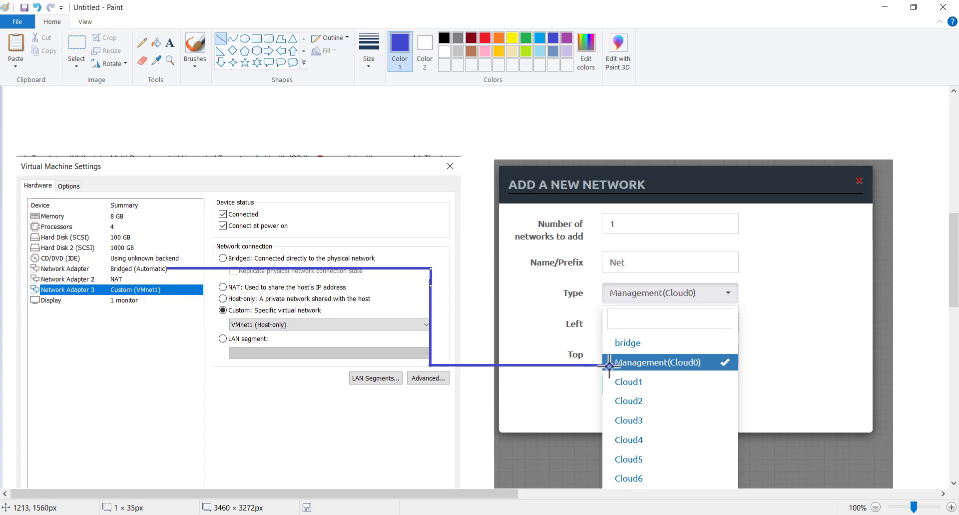
Draw a dark red connector from Management(Cloud0) to Network Adapter 2
click(471, 38)
drag(614, 358, 249, 359)
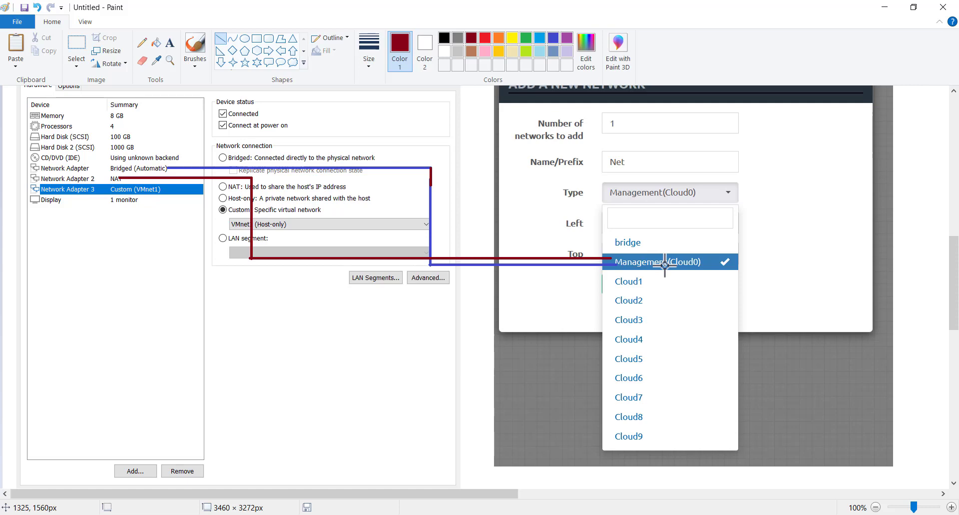
Frame the Cloud1 to Cloud9 entries with a green rectangle and link it to Network Adapter 3 with green lines
click(257, 39)
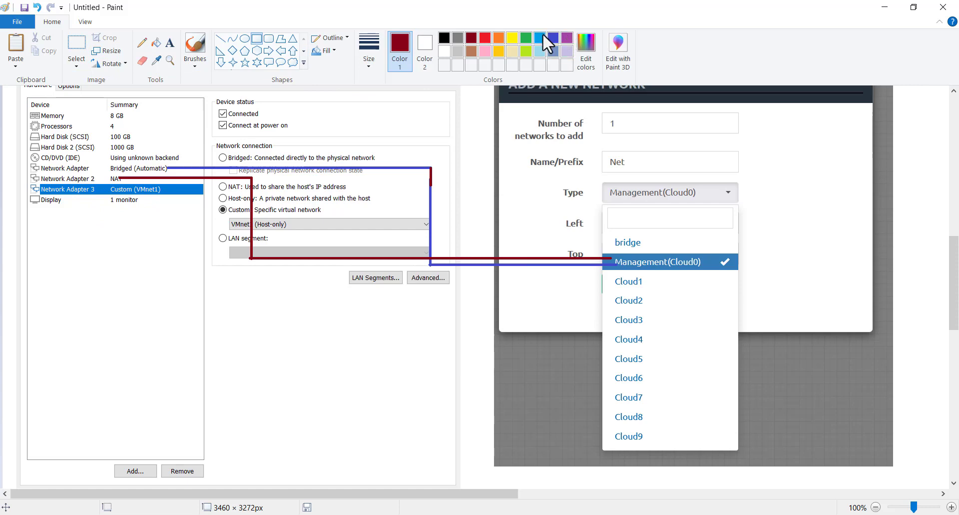
click(526, 38)
drag(608, 274, 672, 449)
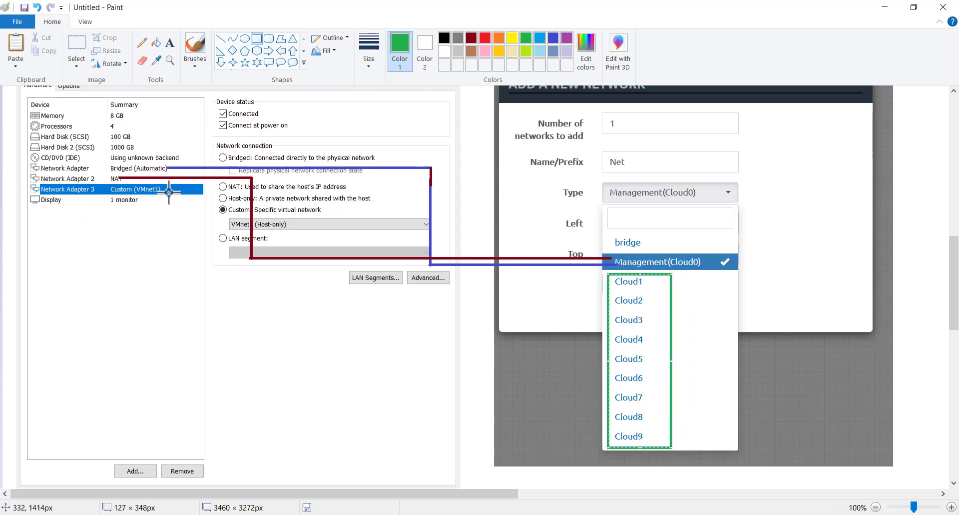
click(220, 38)
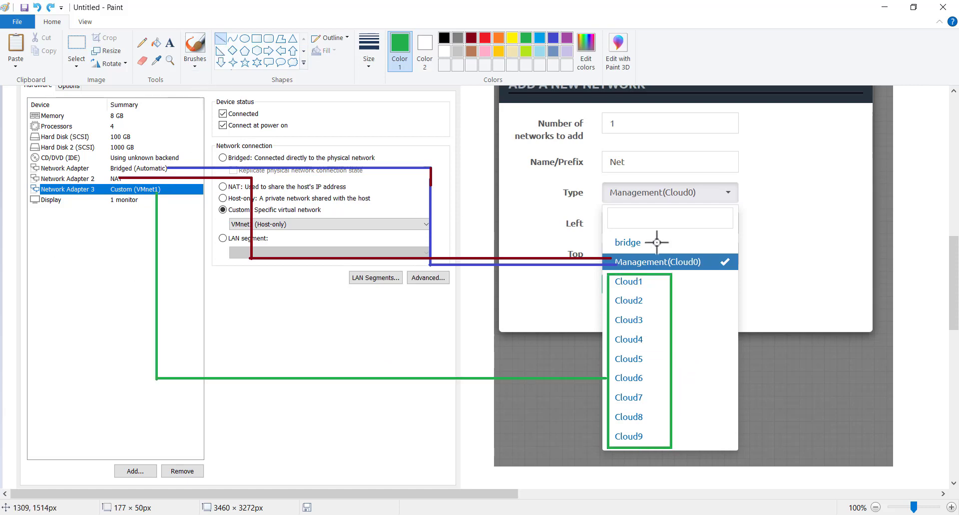
Draw a short diagonal green line across the bridge entry, ending at Management(Cloud0)
scroll(657, 242, up, 10)
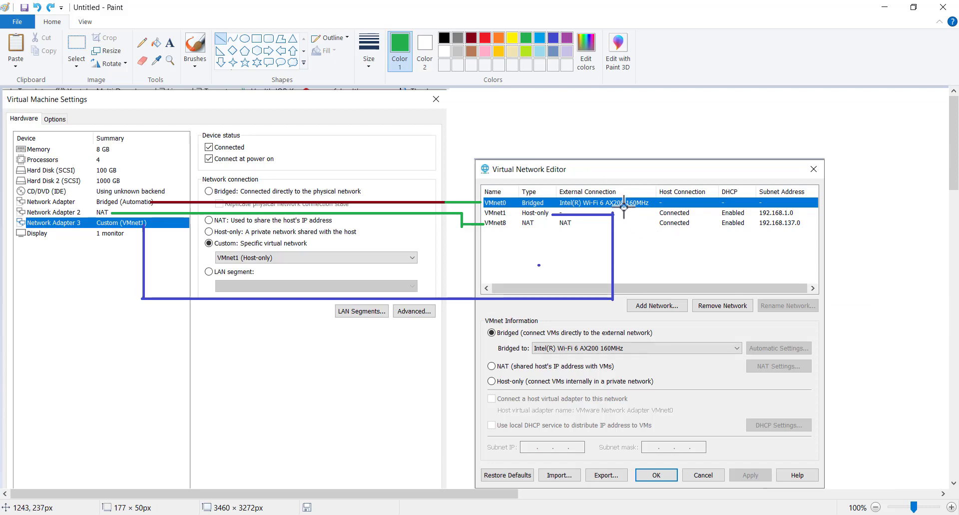
scroll(623, 205, down, 12)
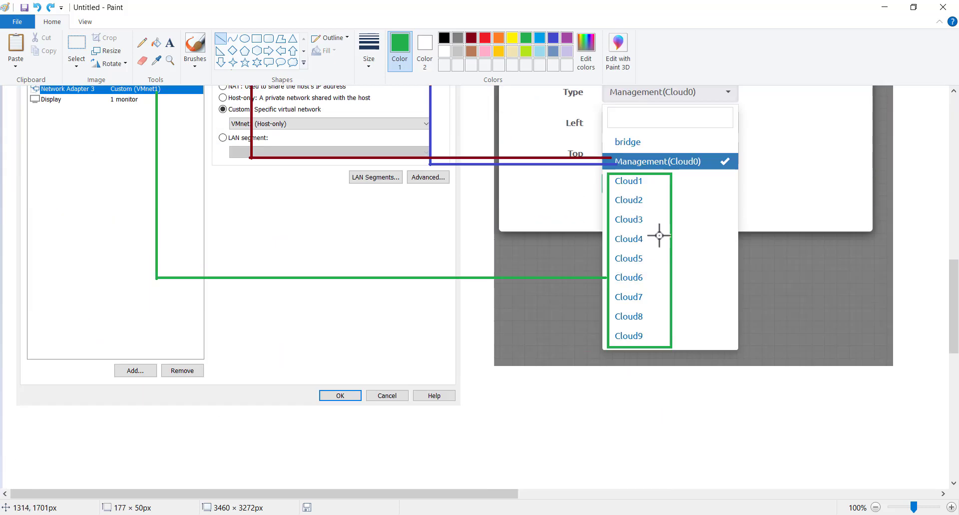
scroll(657, 219, up, 4)
drag(605, 226, 646, 260)
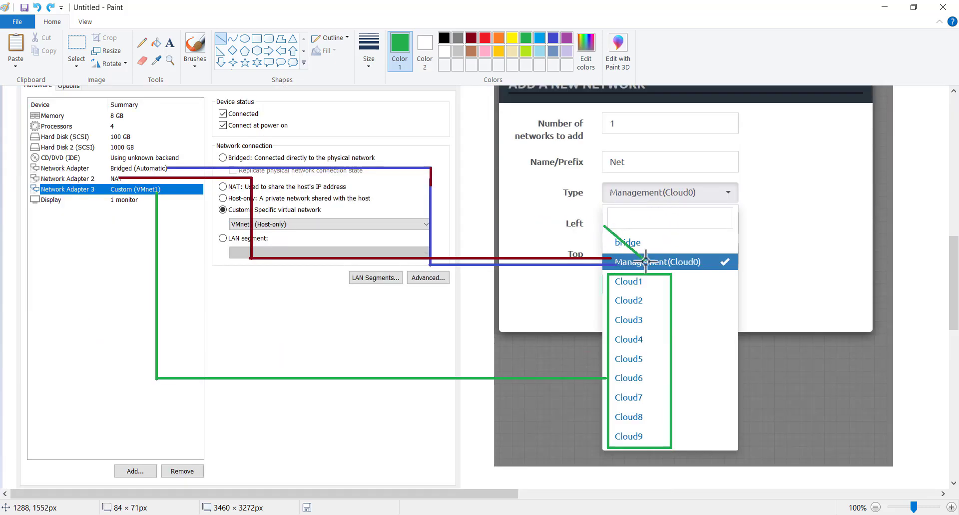
key(ctrl+a)
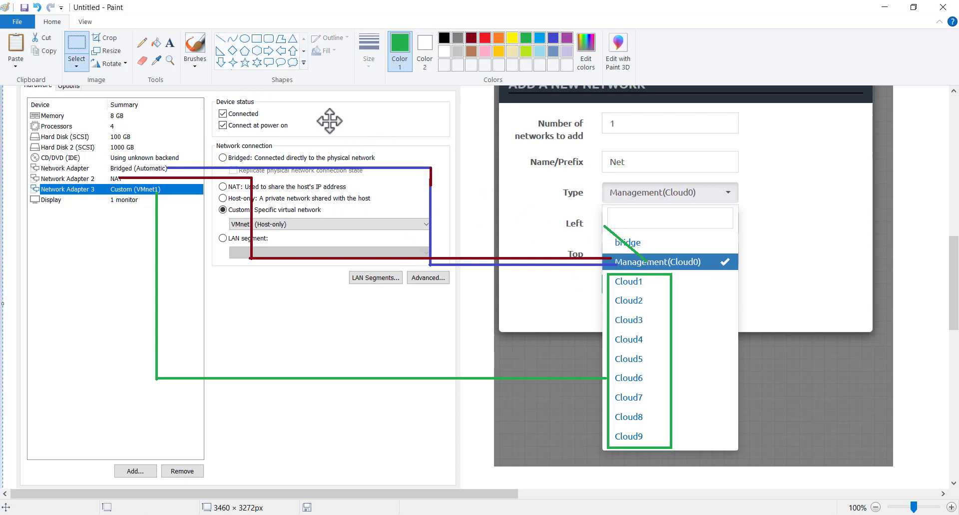
key(ctrl+s)
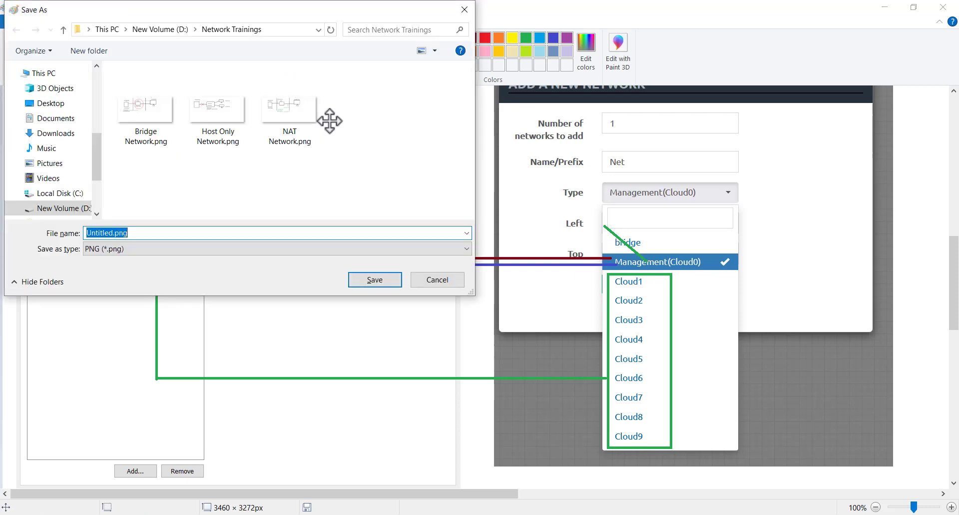
key(Escape)
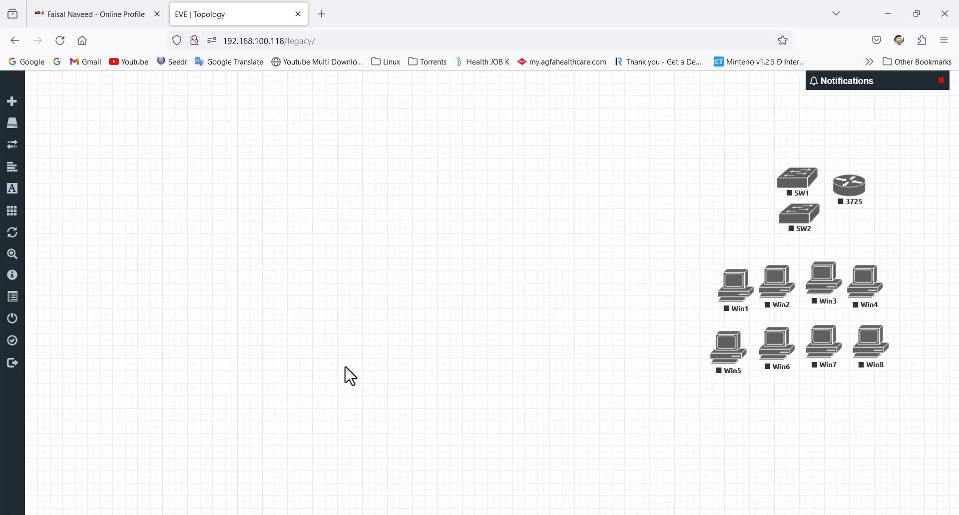
In the EVE topology in the browser, add a Management(Cloud0) network named Management and connect it to the Win1 node
drag(740, 293, 317, 212)
right_click(503, 146)
click(540, 184)
click(464, 217)
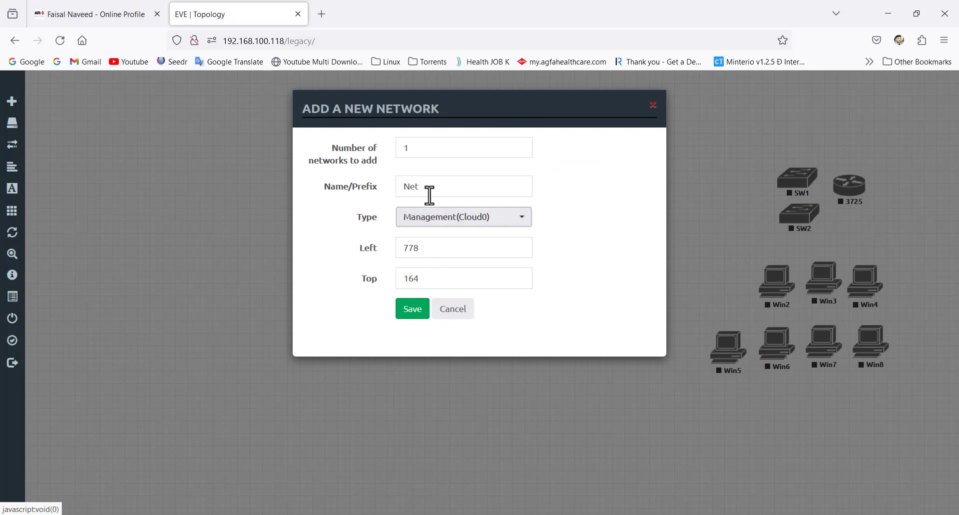
drag(428, 188, 385, 182)
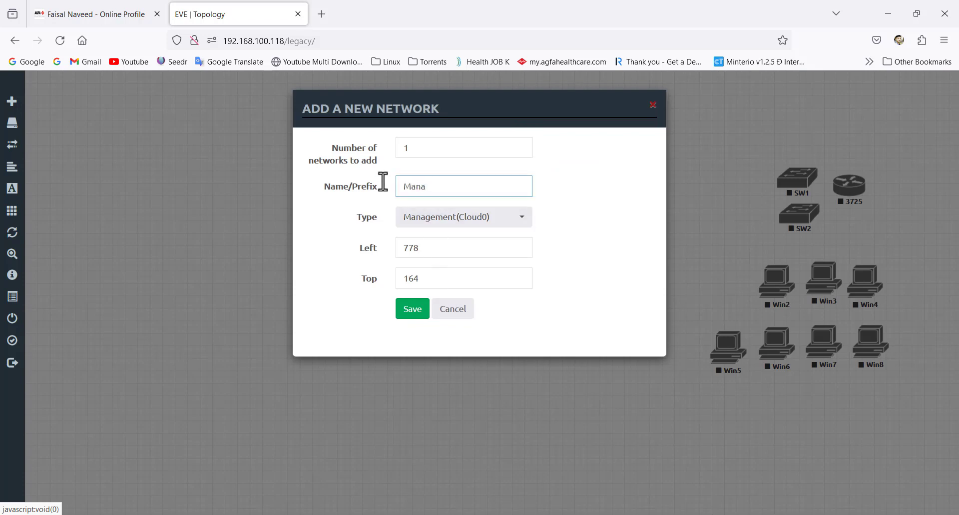
text(Manage)
drag(550, 184, 321, 207)
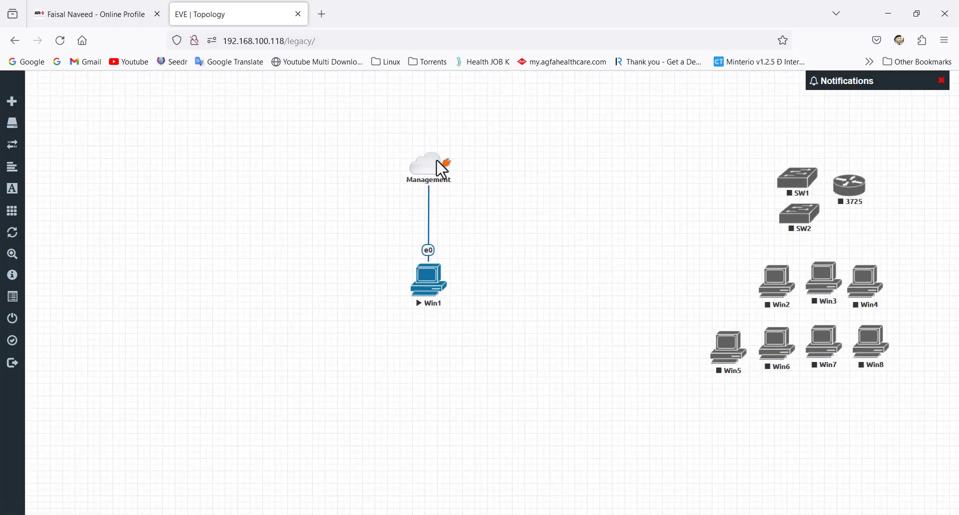
Inspect the Local Area Connection status and its IP address details in the Win1 console
right_click(438, 285)
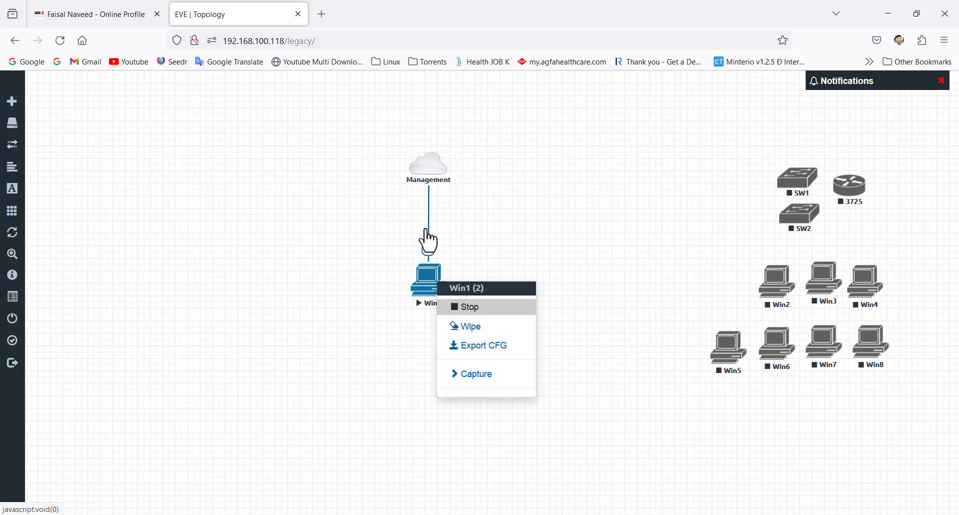
right_click(413, 210)
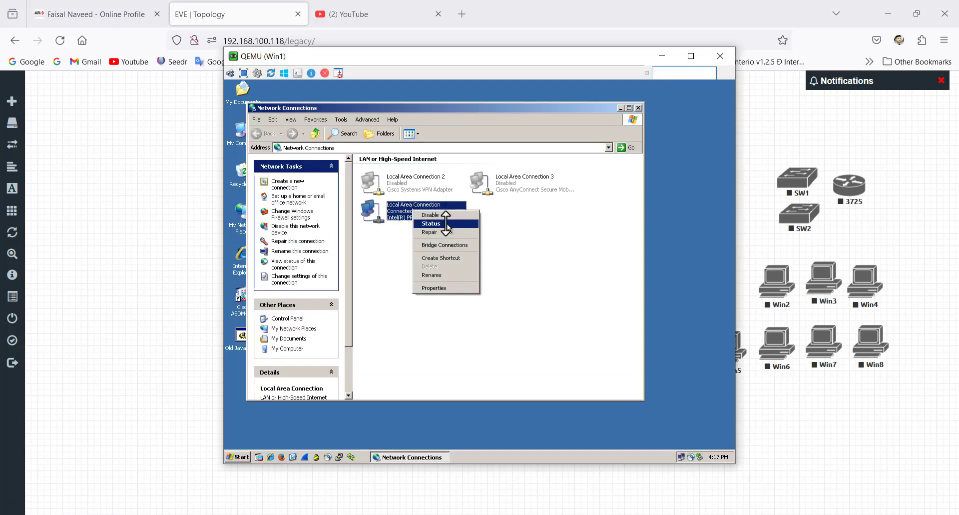
click(442, 223)
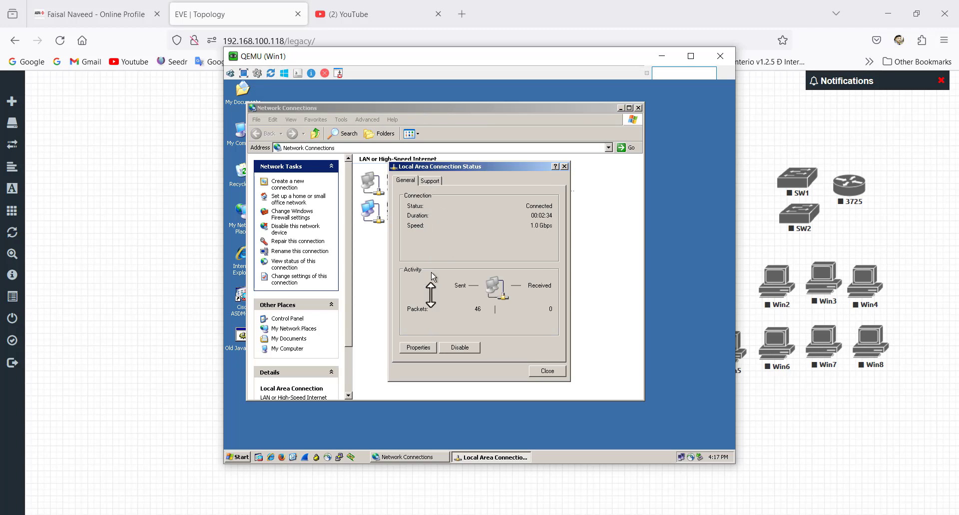
click(431, 180)
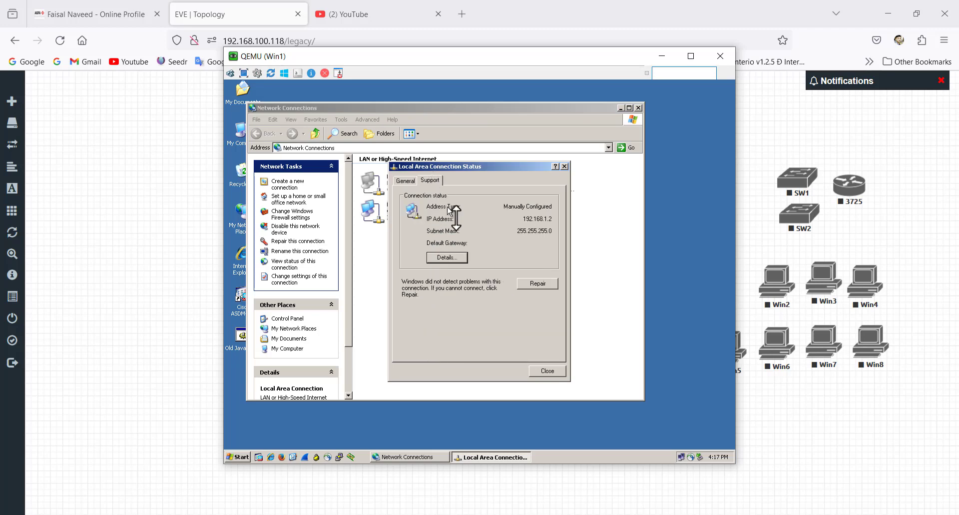
Set Win1's Local Area Connection to obtain its IP and DNS server addresses automatically, and check the assigned address details
click(406, 181)
click(423, 347)
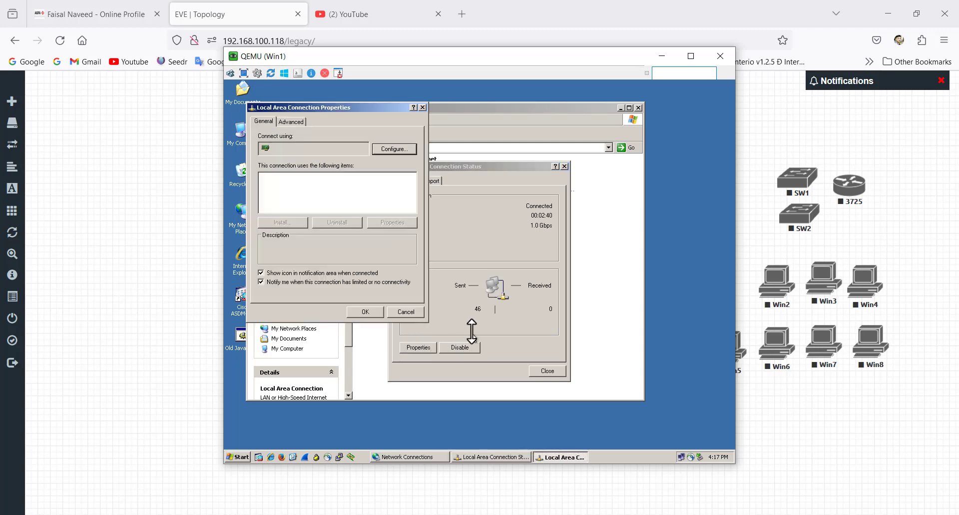
scroll(350, 197, down, 1)
click(330, 202)
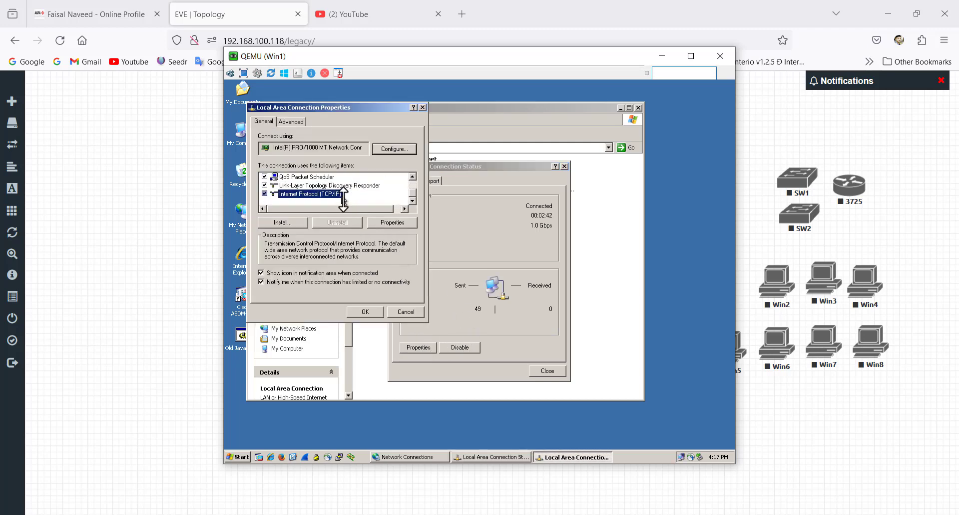
click(389, 222)
click(333, 201)
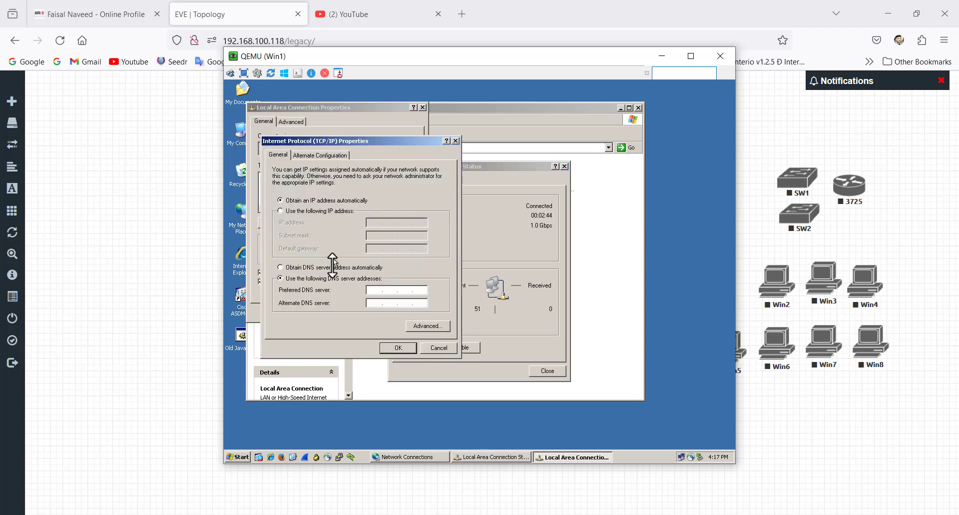
click(328, 267)
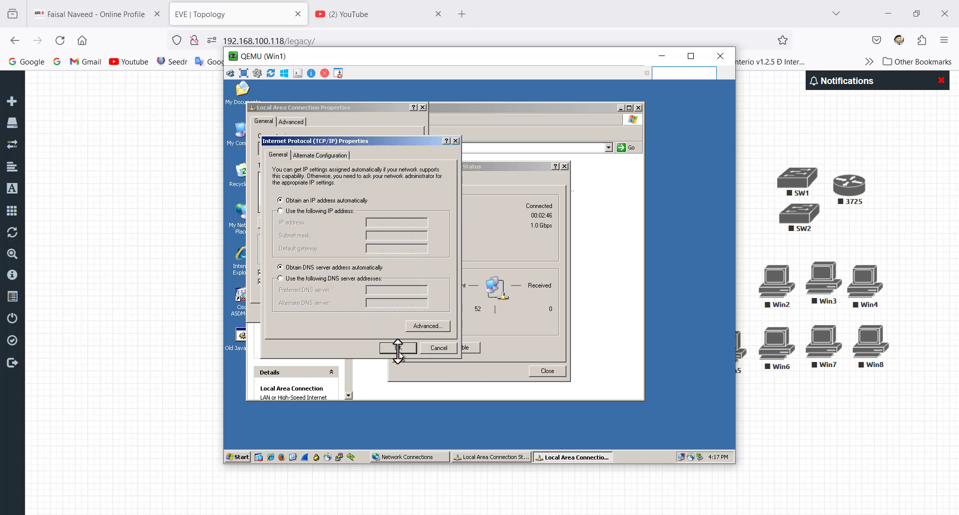
click(395, 348)
click(365, 312)
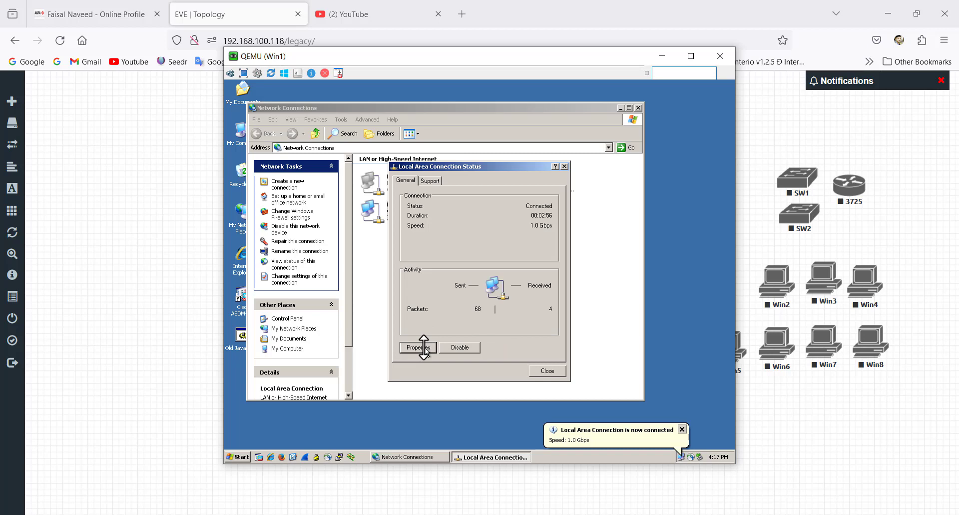
click(433, 181)
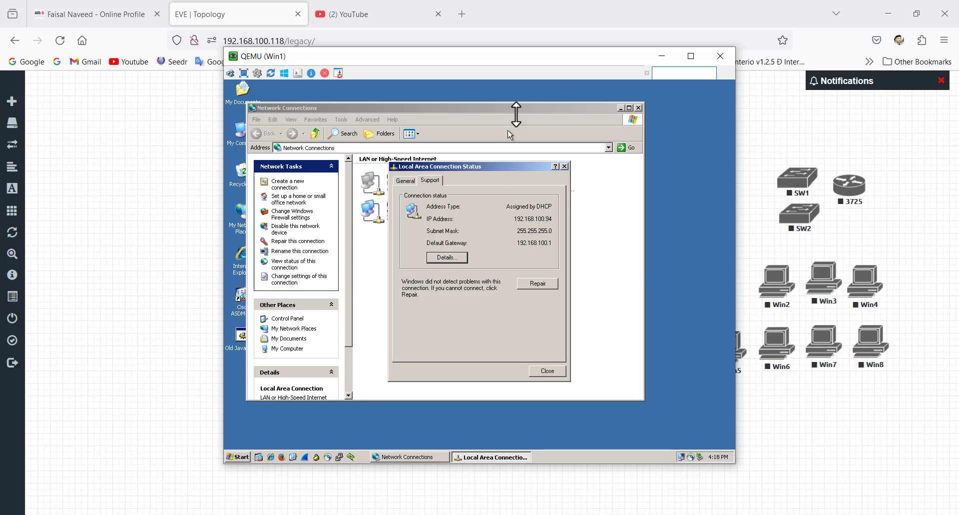
Open the router page at 192.168.100.1 in a new browser tab and examine the start IP address of its DHCP pool
click(408, 24)
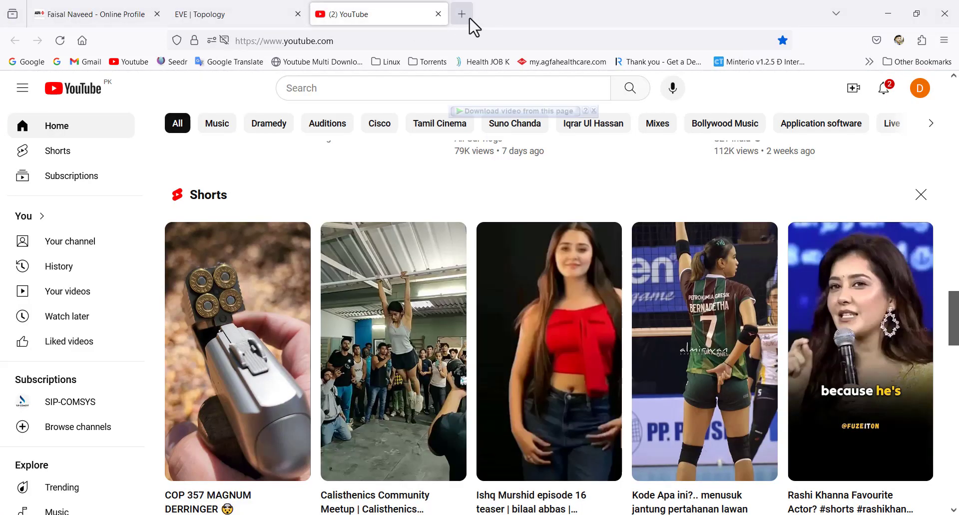
click(462, 14)
click(439, 14)
click(421, 40)
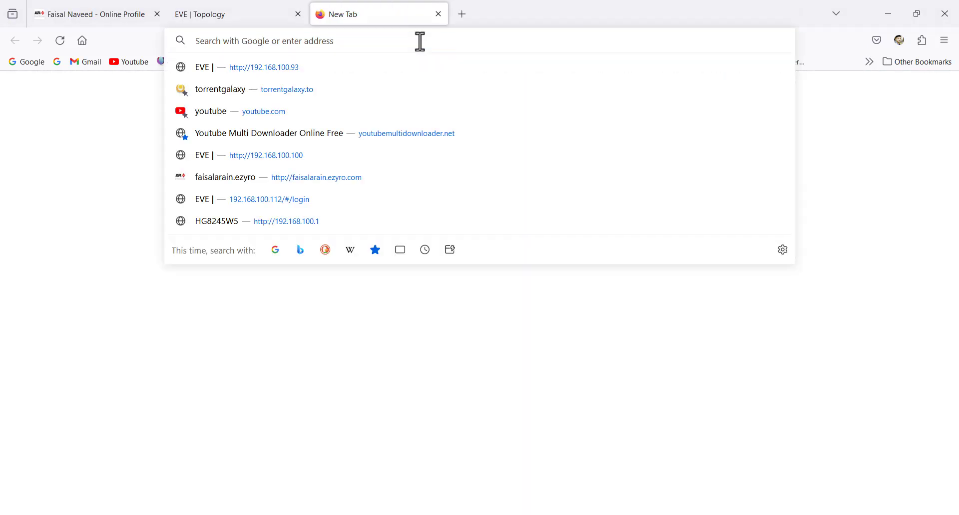
text(192)
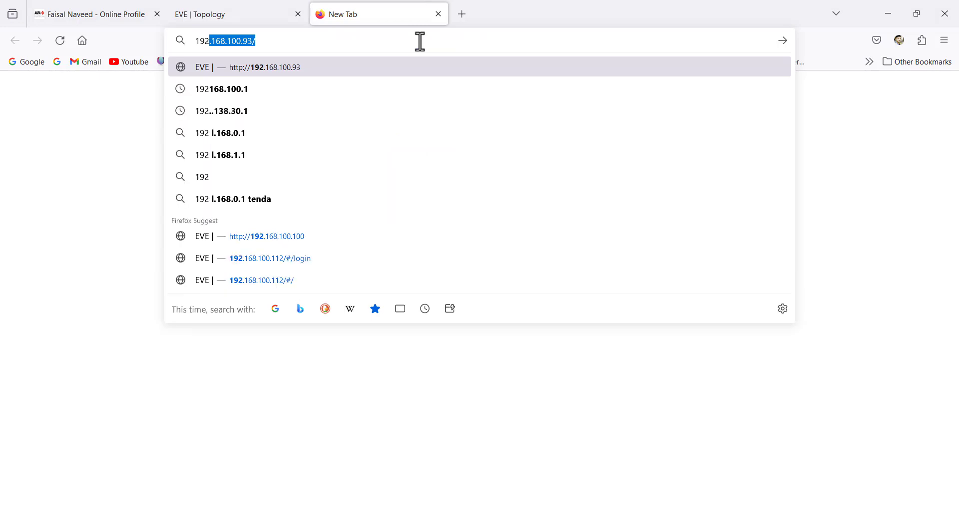
text(.168.100.1)
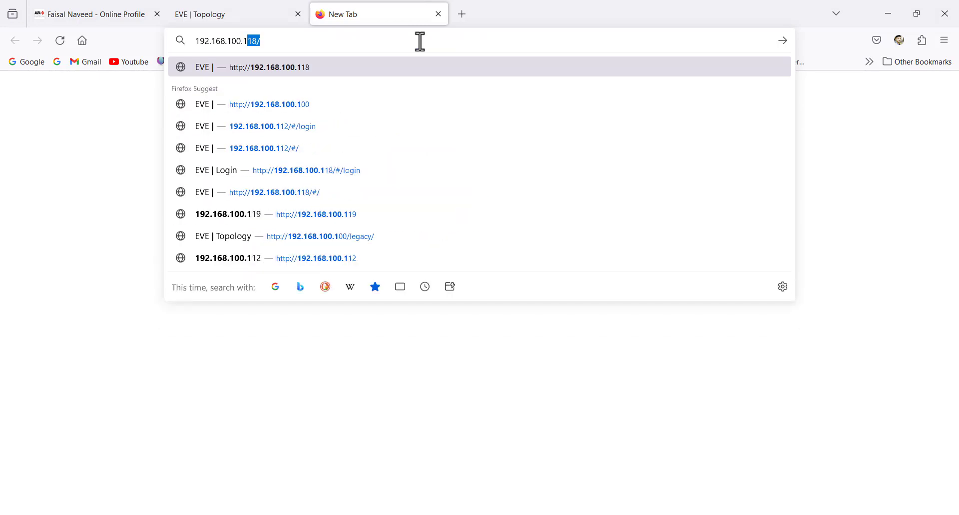
key(Delete)
key(Return)
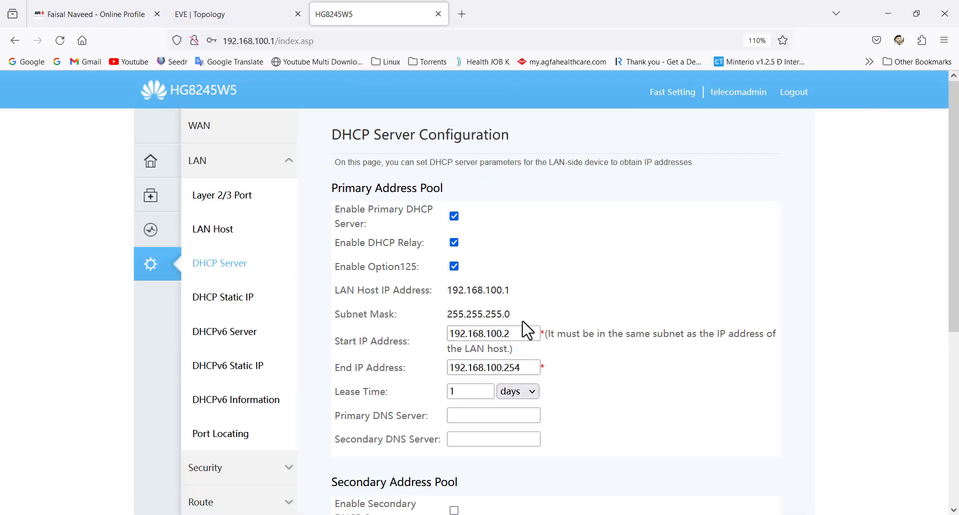
drag(510, 332, 439, 333)
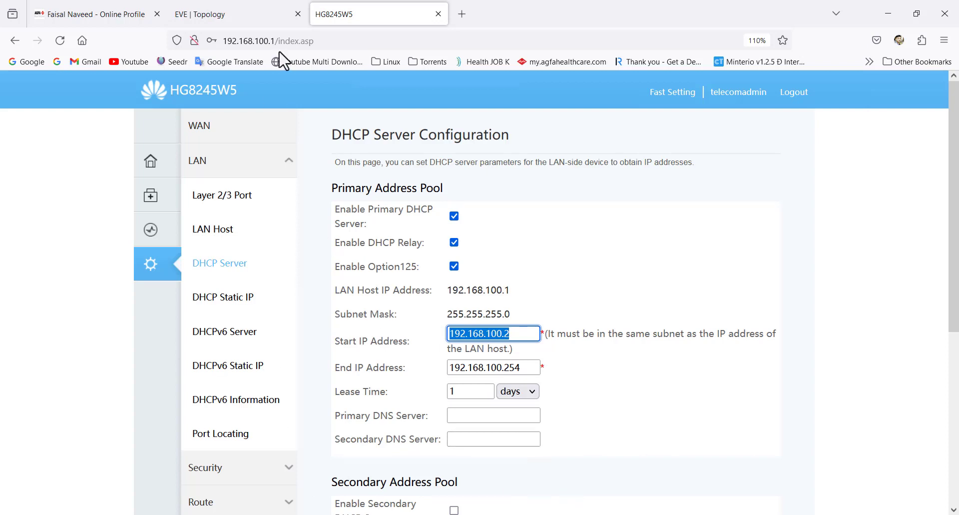
Switch to VMware Workstation and view the Network Adapter settings of the EVE-ALFA-2 virtual machine
key(alt+Tab)
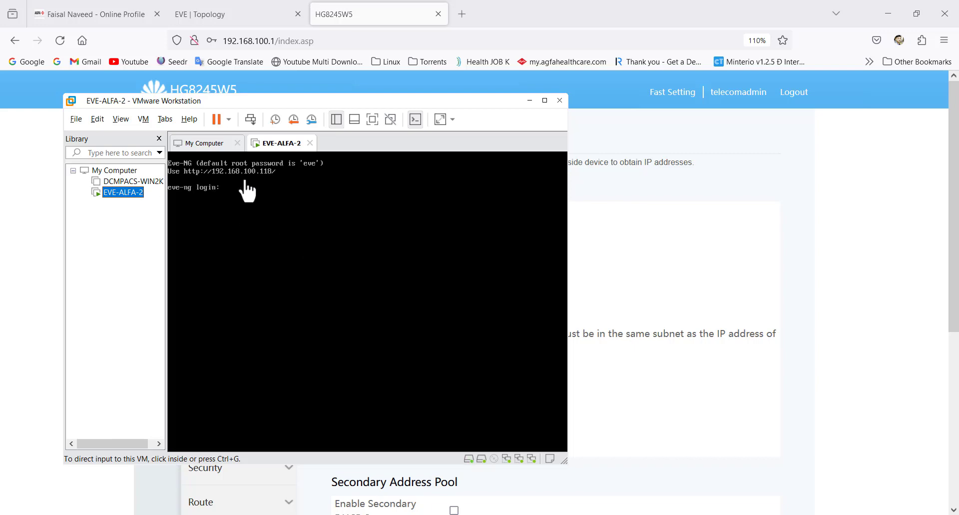
key(ctrl+d)
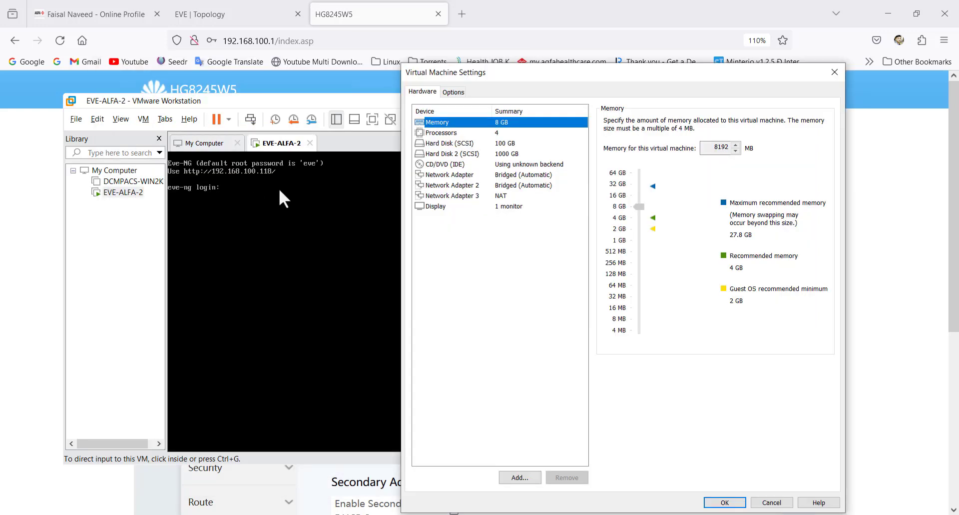
click(473, 175)
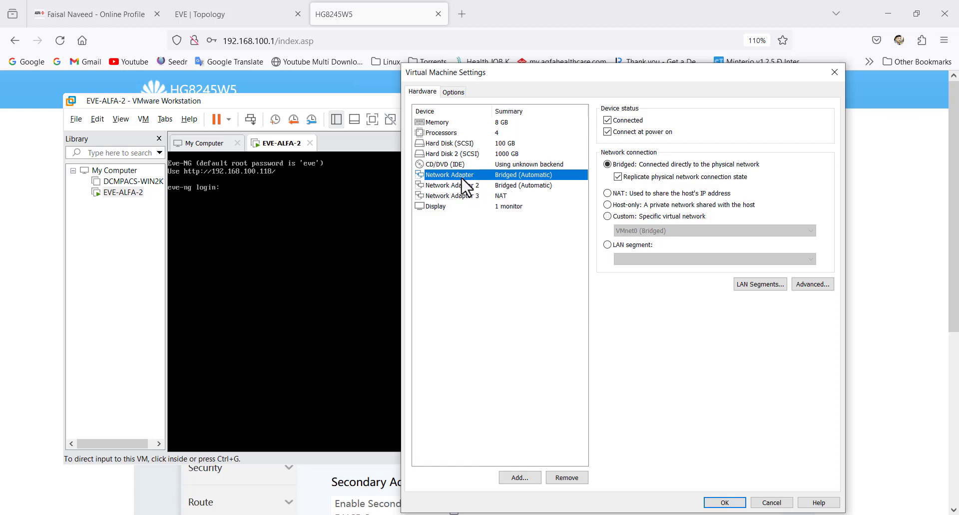
Compare the Management cloud and its Win1 link in the browser's EVE topology with the Network Adapter connection settings in VMware Workstation
click(223, 14)
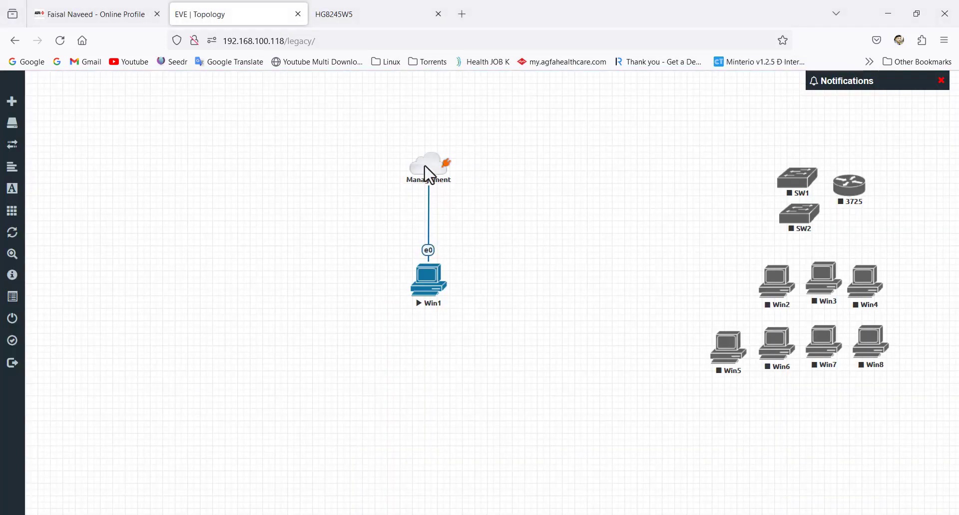
key(alt+Tab)
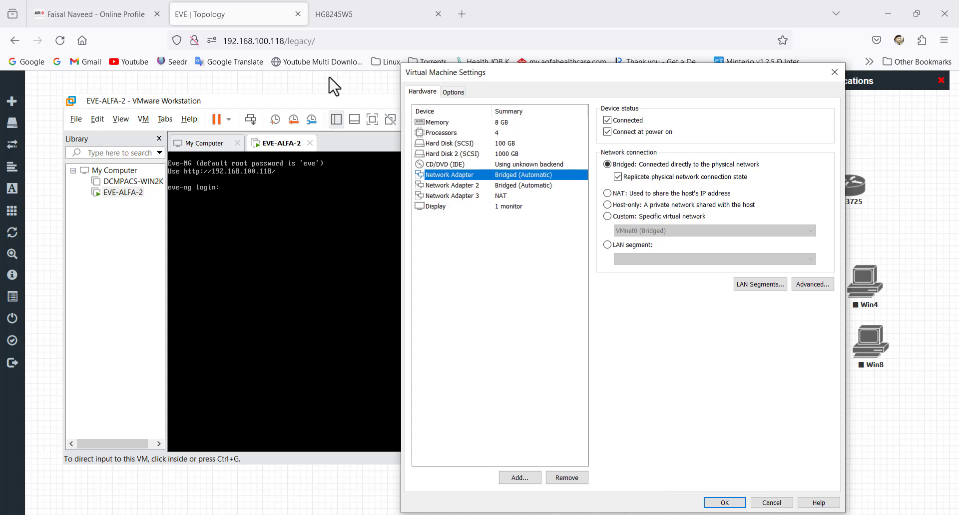
click(247, 22)
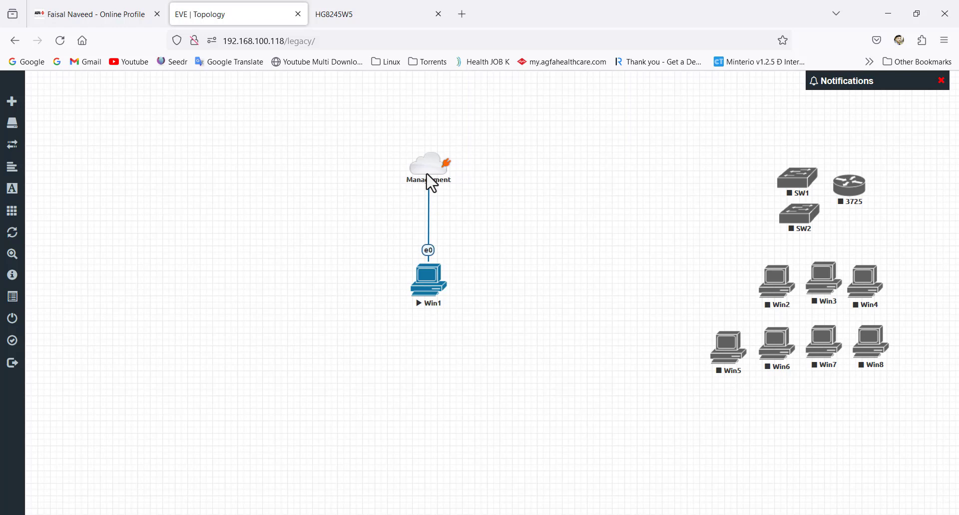
click(436, 255)
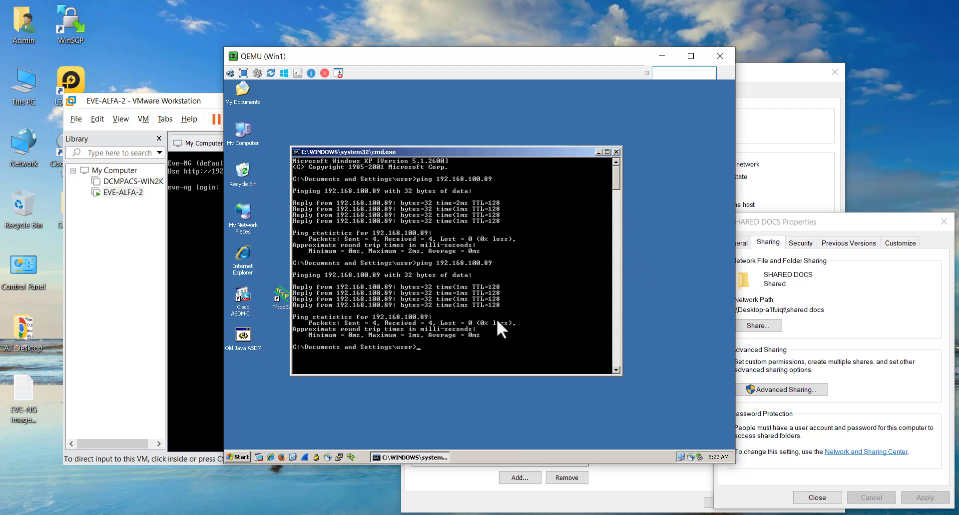
Run a continuous ping (-t) to 192.168.100.89 from Win1, check the virtual machine's Network Adapter settings in VMware Workstation meanwhile, and stop the ping
key(Up)
text(-t)
key(Return)
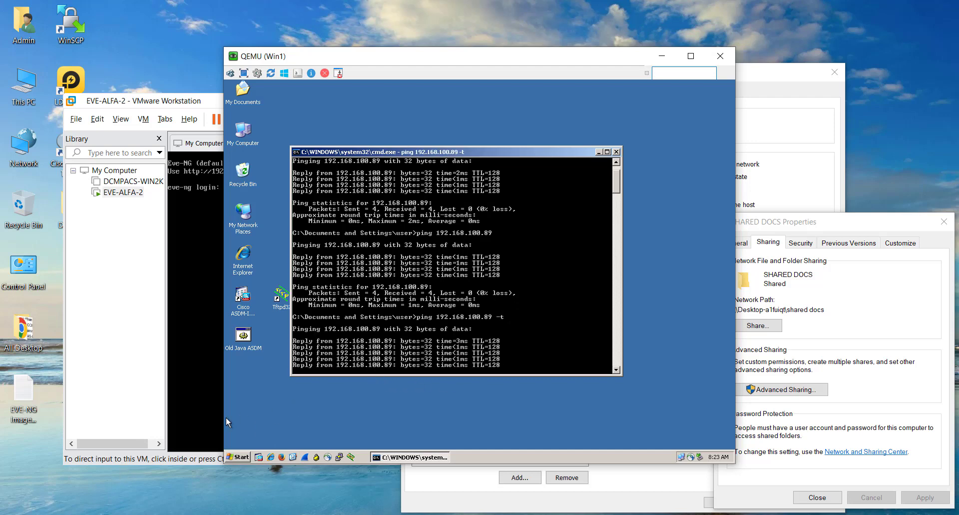
click(320, 514)
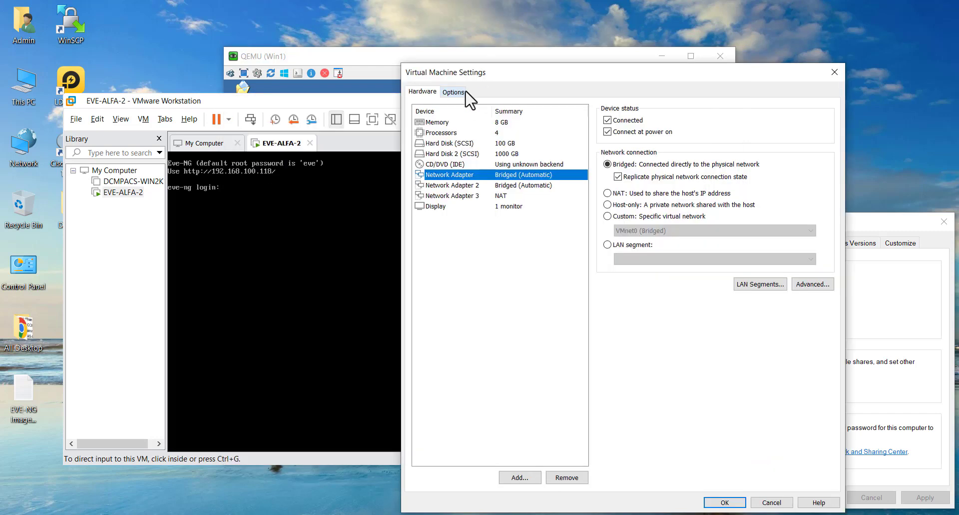
click(624, 514)
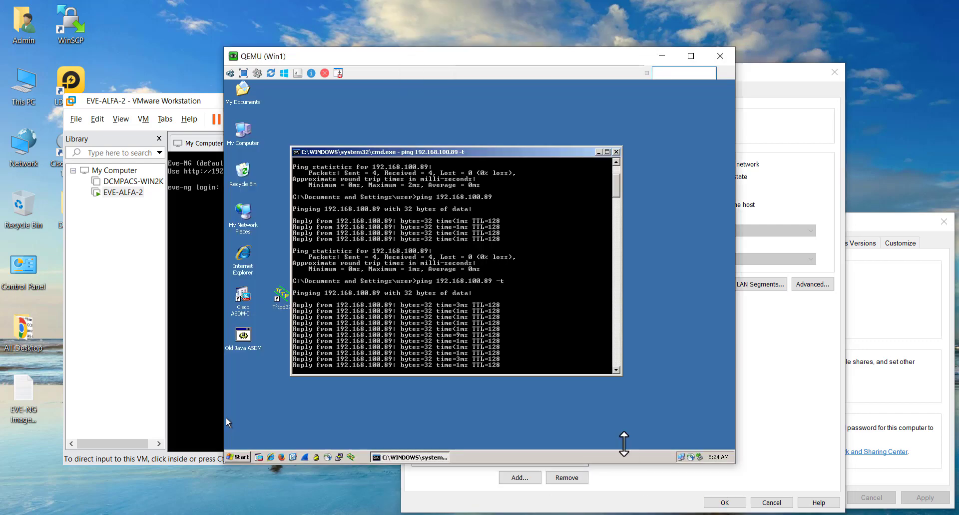
key(ctrl+c)
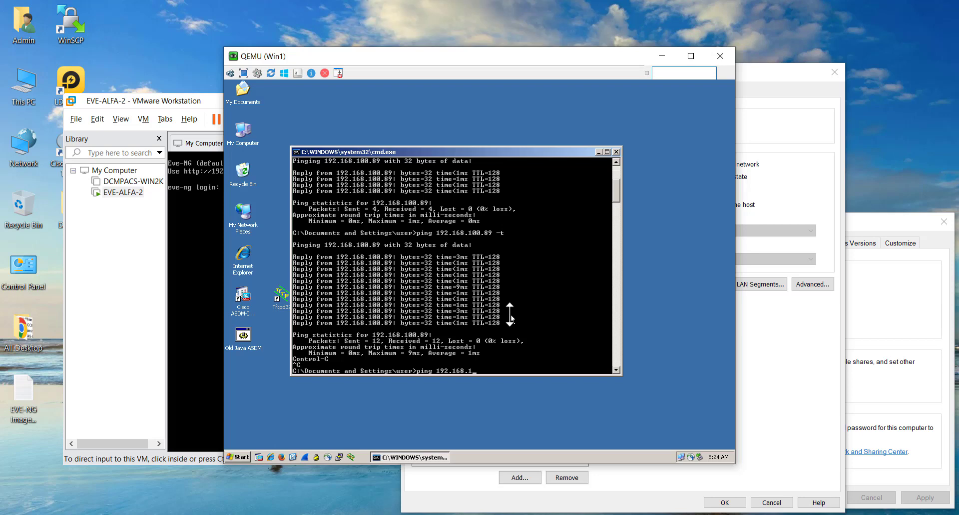
Run another ping from Win1's command prompt and open the router page at 192.168.100.1 in Win1's Firefox
key(Return)
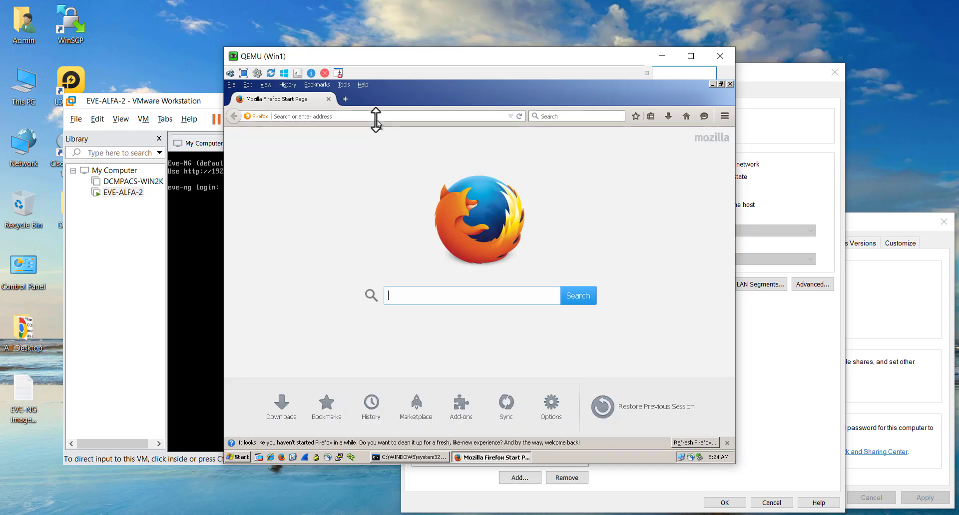
text(192.168.100.1)
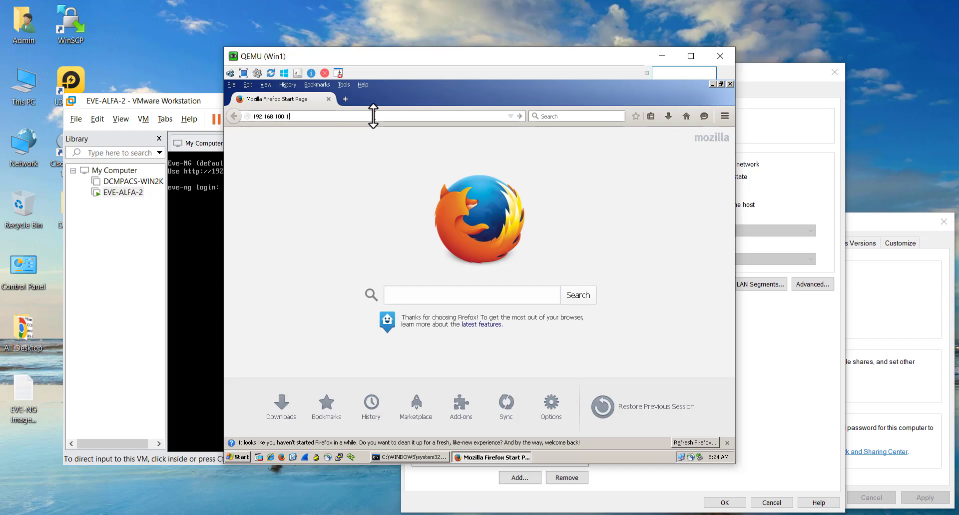
key(Return)
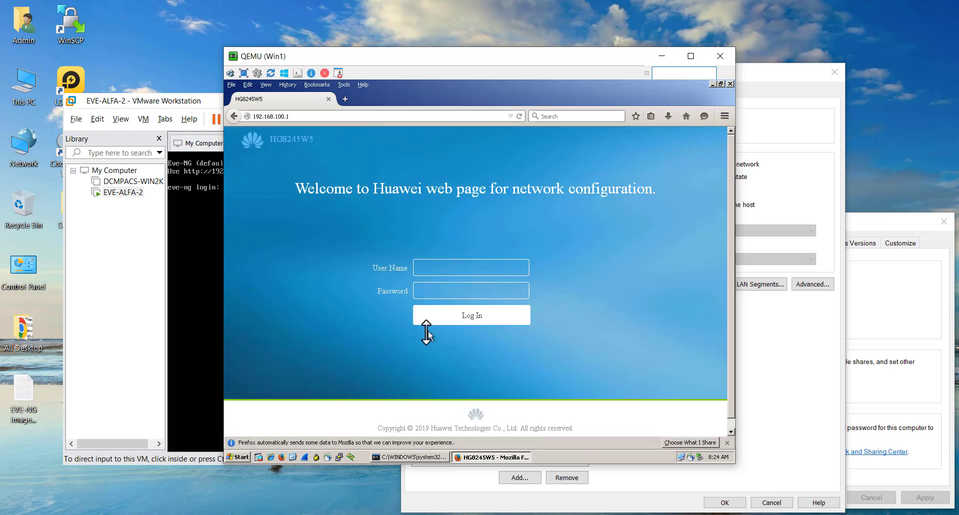
Close the Win1 console window and return to the EVE topology showing the Management cloud linked to Win1
click(724, 59)
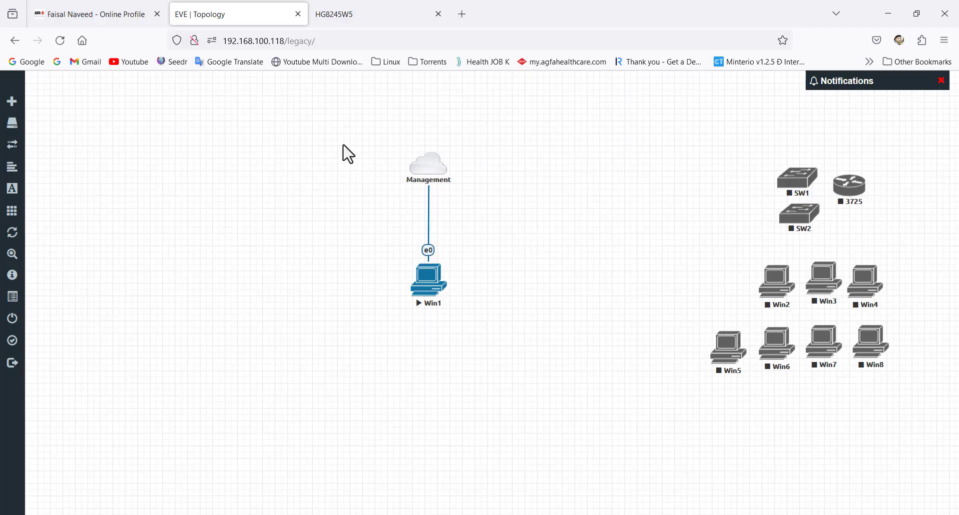
drag(339, 140, 568, 342)
click(601, 275)
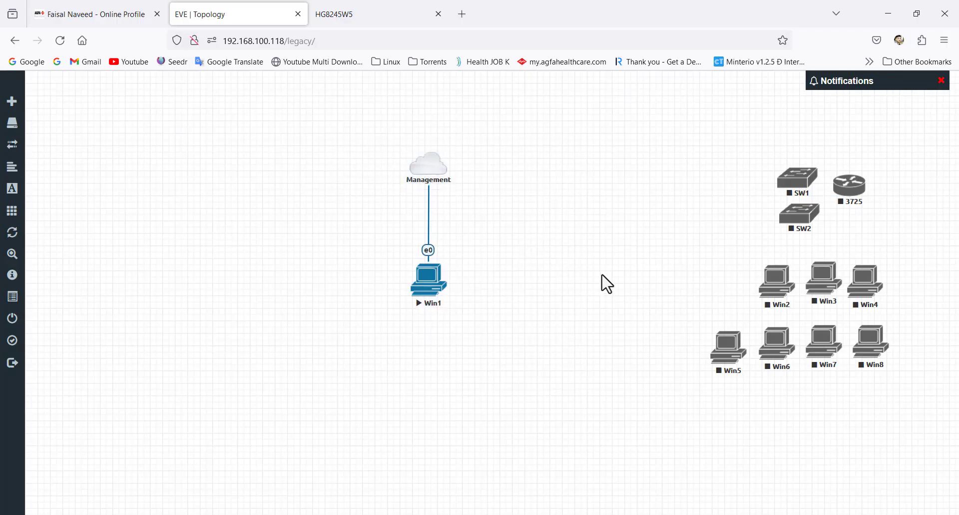